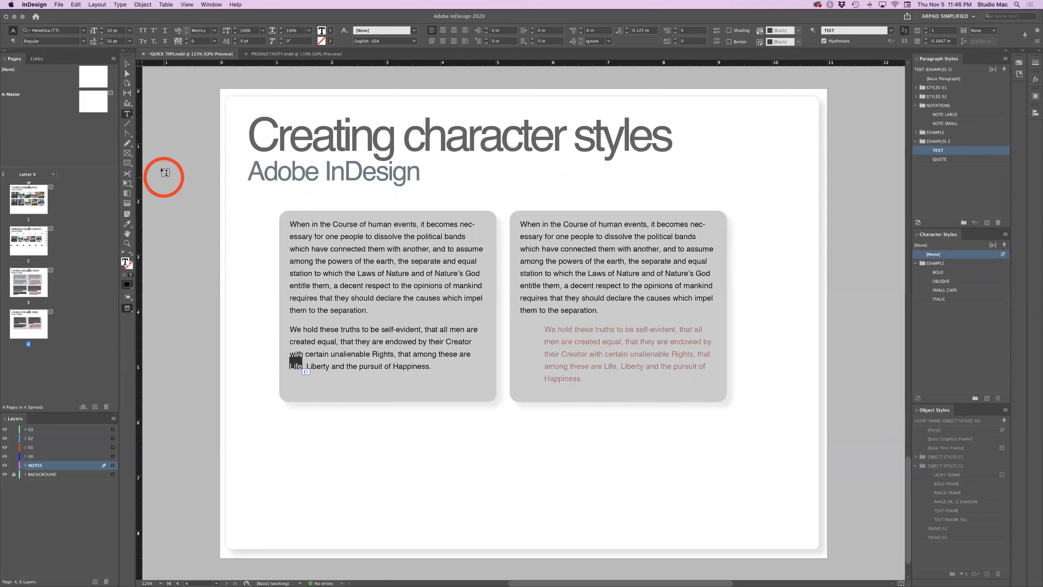
- Set the font style of the word "Life" in the black second paragraph to Bold and keep the word selected
{"action": "left_click", "coordinate": [84, 44]}
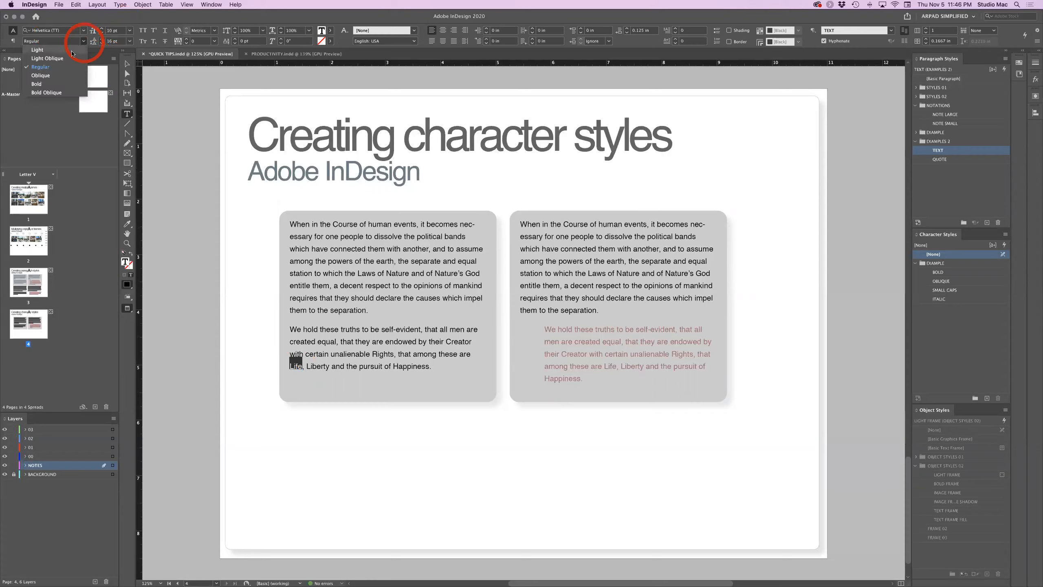
{"action": "left_click", "coordinate": [55, 86]}
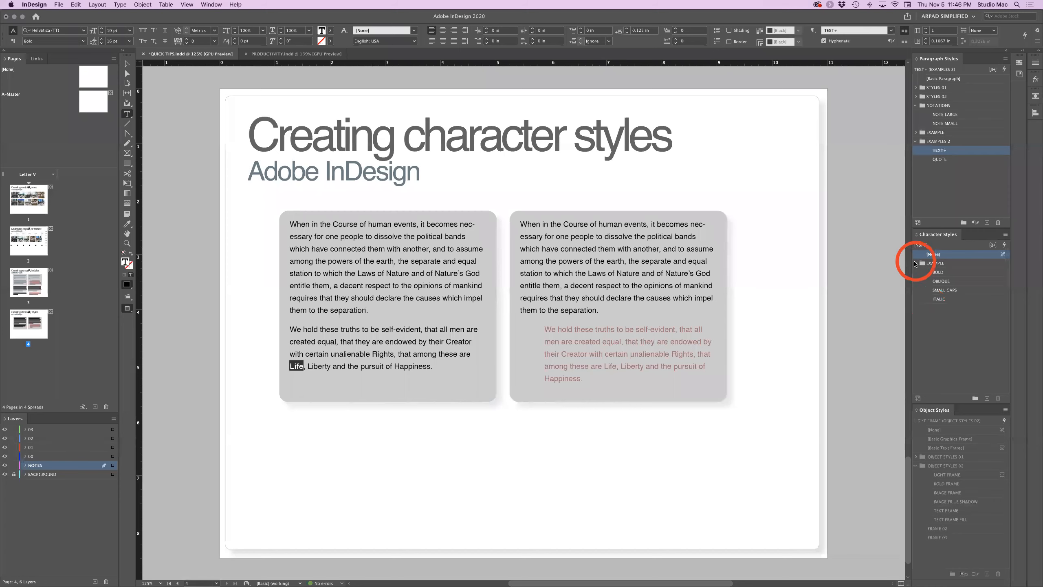
{"action": "left_click", "coordinate": [305, 353]}
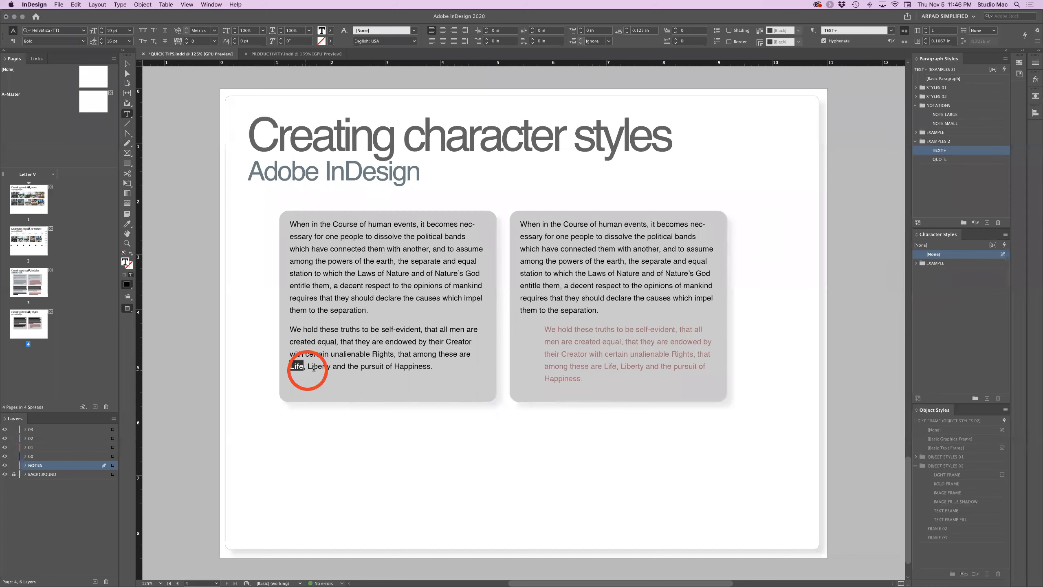
{"action": "double_click", "coordinate": [290, 365]}
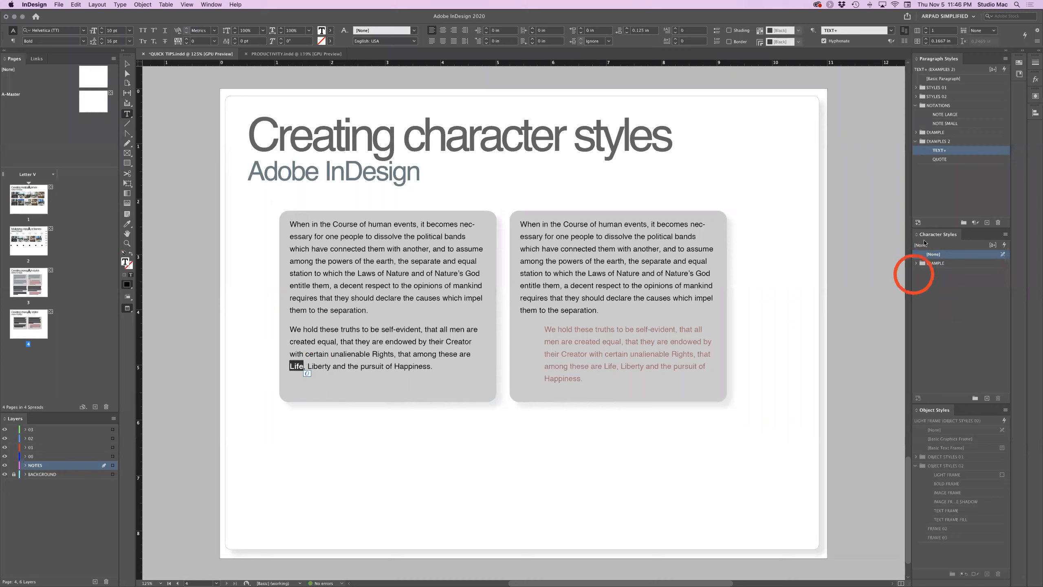
- Create a character style group named EXAMPLE 2
{"action": "left_click", "coordinate": [975, 399]}
{"action": "double_click", "coordinate": [941, 273]}
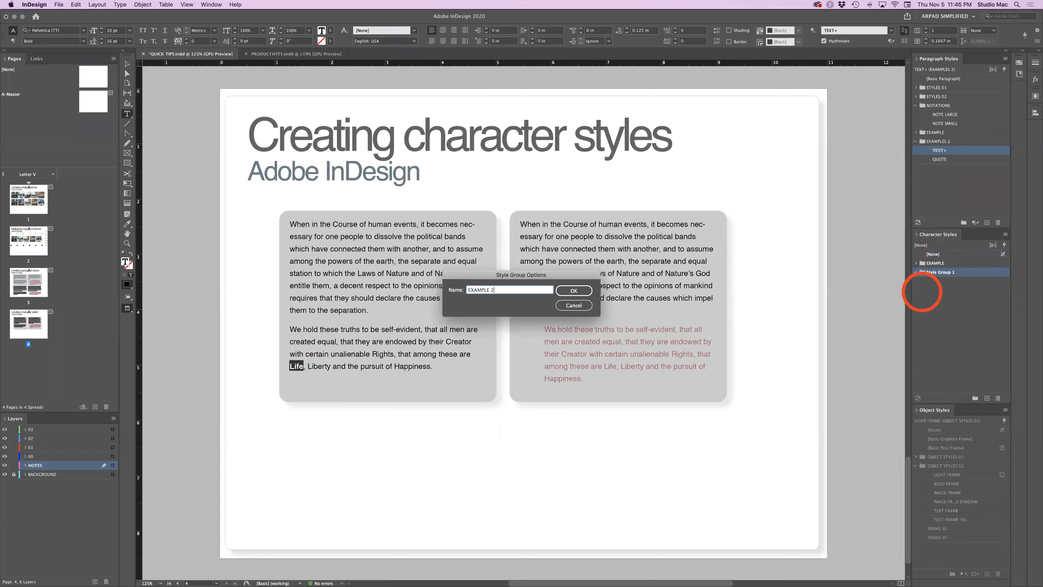
{"action": "left_click", "coordinate": [575, 291]}
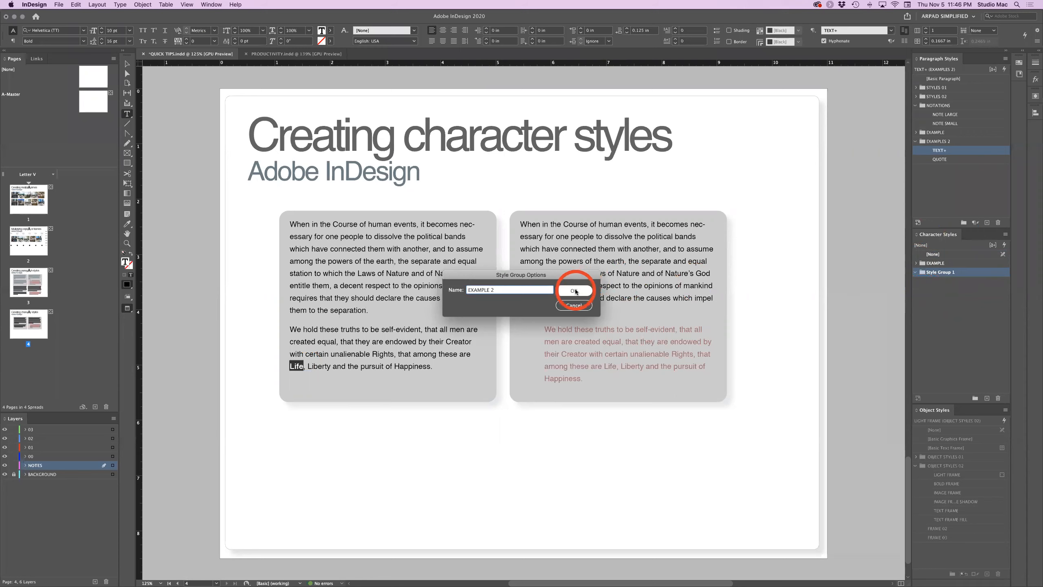
- Create a character style from the selected bold word in the EXAMPLE 2 group, apply it, and name it BOLD
{"action": "left_click", "coordinate": [988, 398]}
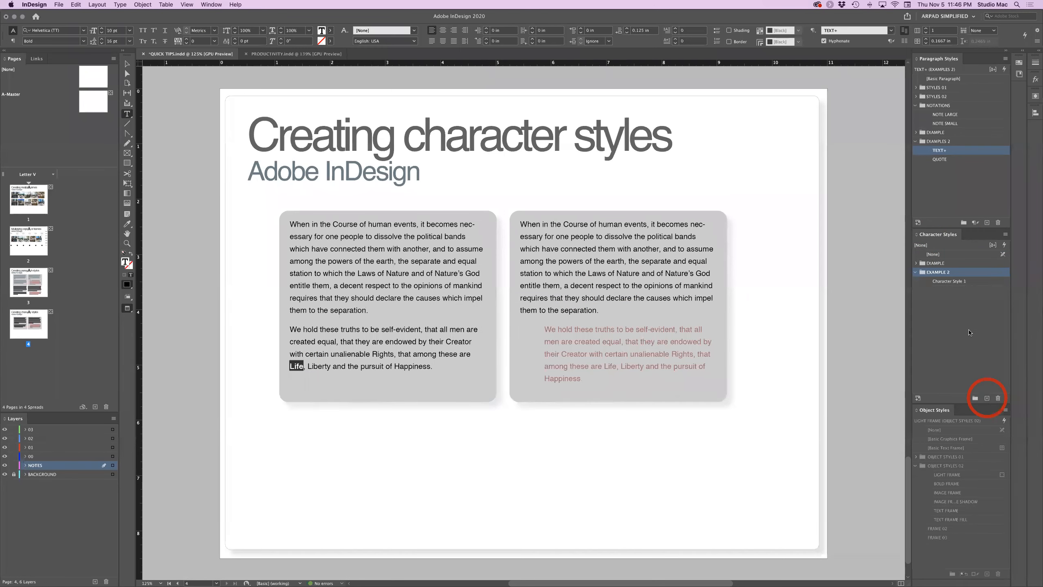
{"action": "left_click", "coordinate": [957, 284]}
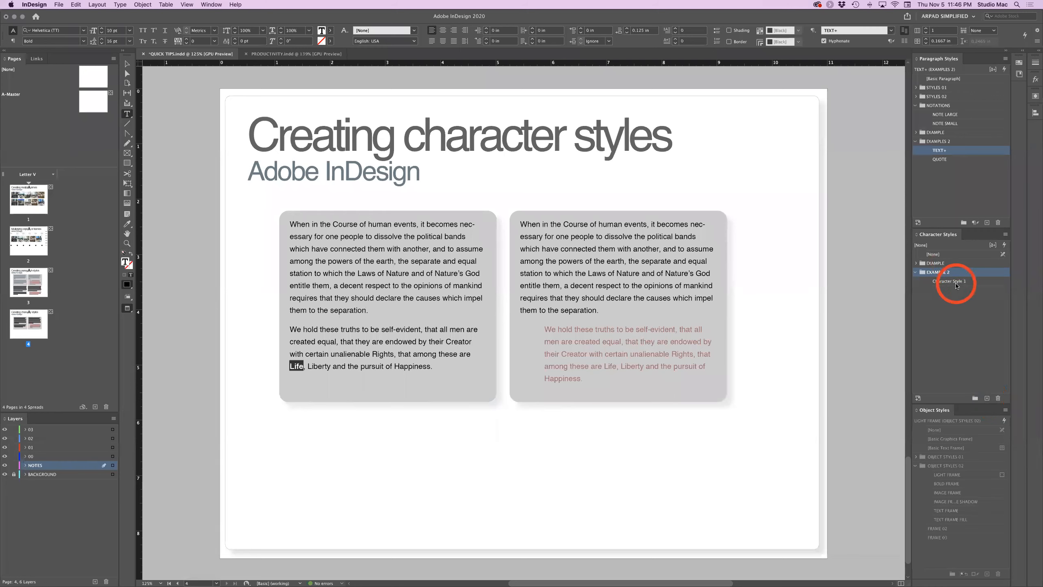
{"action": "left_click", "coordinate": [955, 284]}
{"action": "left_click", "coordinate": [956, 283]}
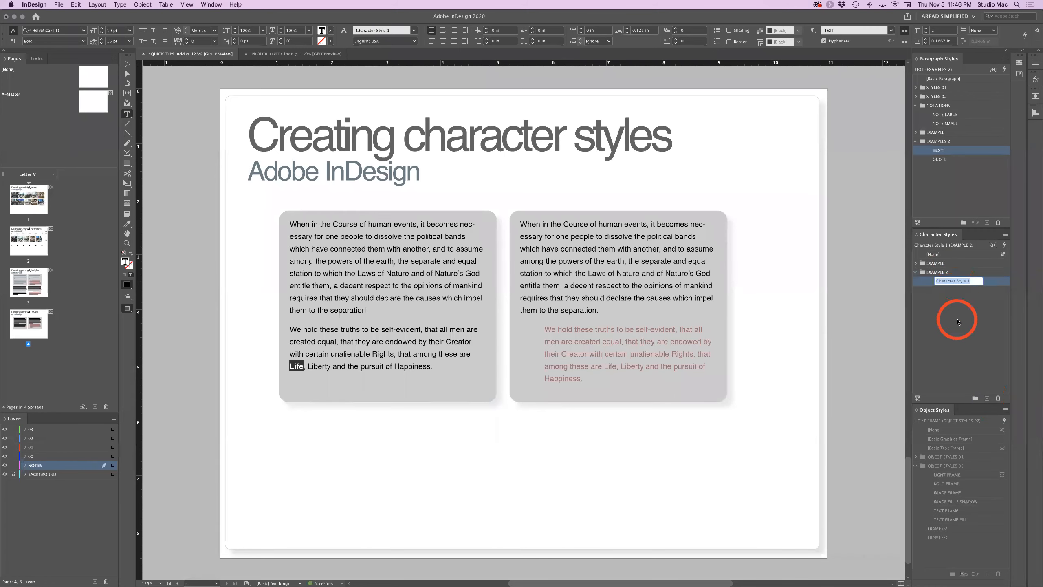
{"action": "type", "text": "BOLD"}
{"action": "left_click", "coordinate": [958, 322]}
{"action": "left_click", "coordinate": [968, 283]}
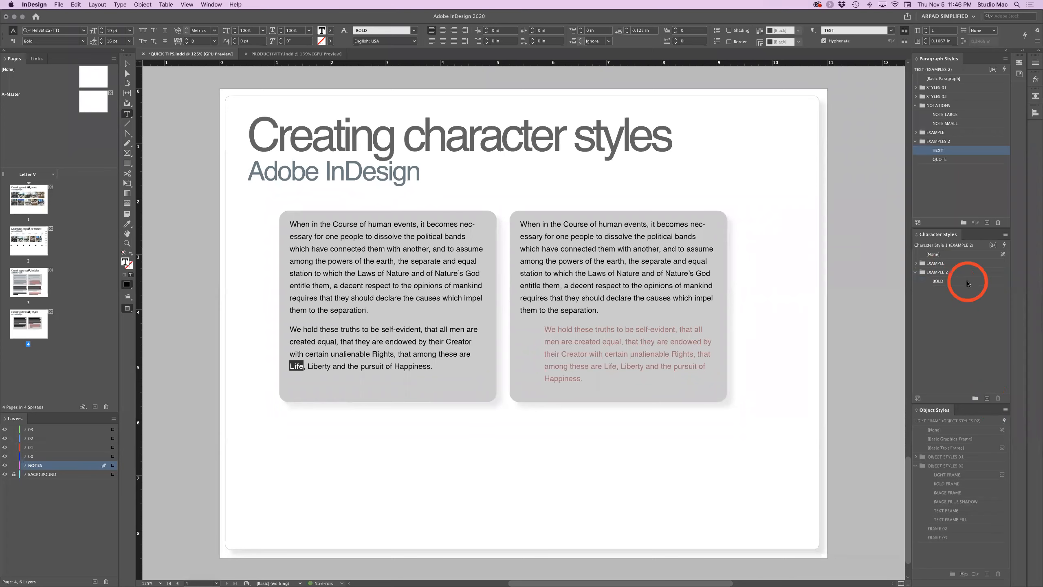
- Apply the BOLD character style to "Liberty" and "pursuit of Happiness" in the black second paragraph
{"action": "left_click", "coordinate": [321, 366]}
{"action": "double_click", "coordinate": [320, 366]}
{"action": "left_click", "coordinate": [976, 284]}
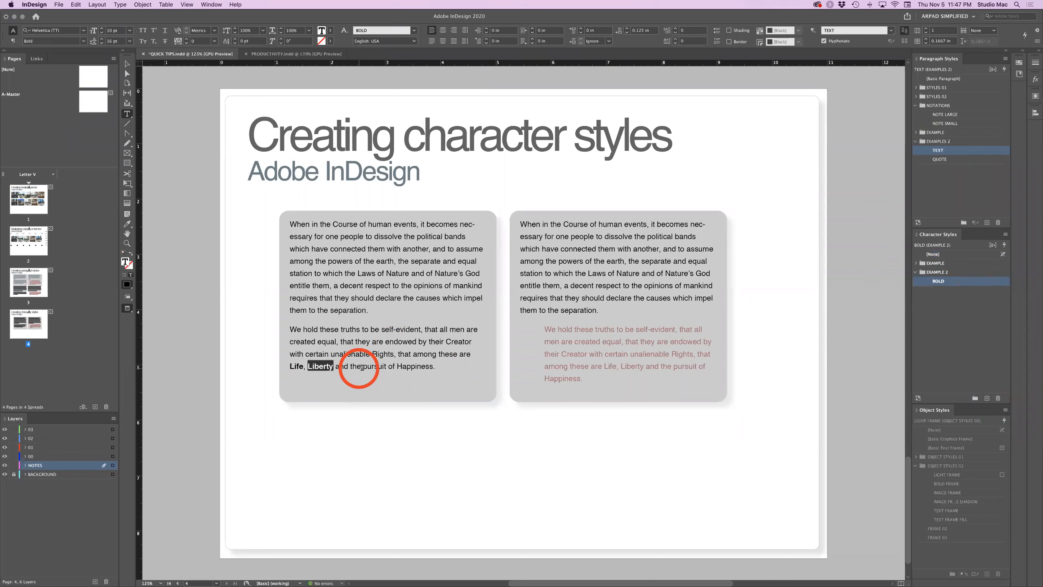
{"action": "left_click_drag", "start_coordinate": [363, 366], "coordinate": [431, 365]}
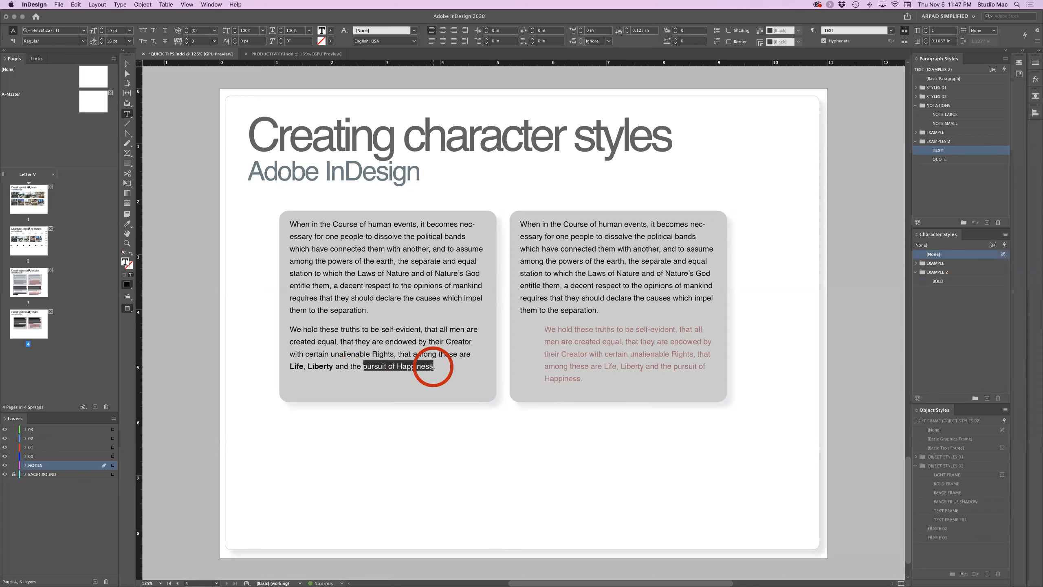
{"action": "left_click", "coordinate": [972, 281]}
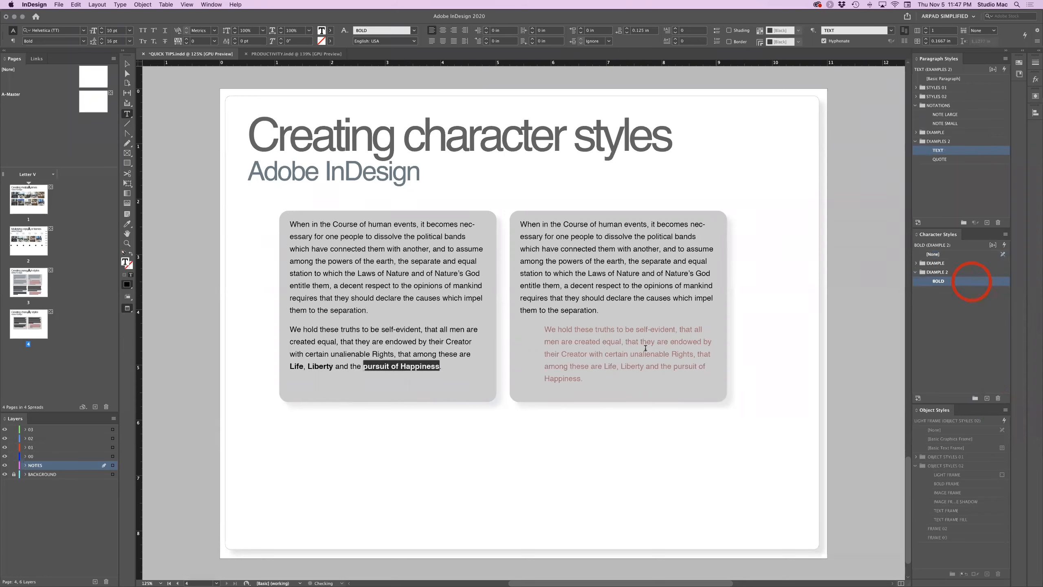
- Apply the BOLD character style to "Life", "Liberty" and "pursuit of Happiness" in the red quote paragraph
{"action": "left_click", "coordinate": [646, 378]}
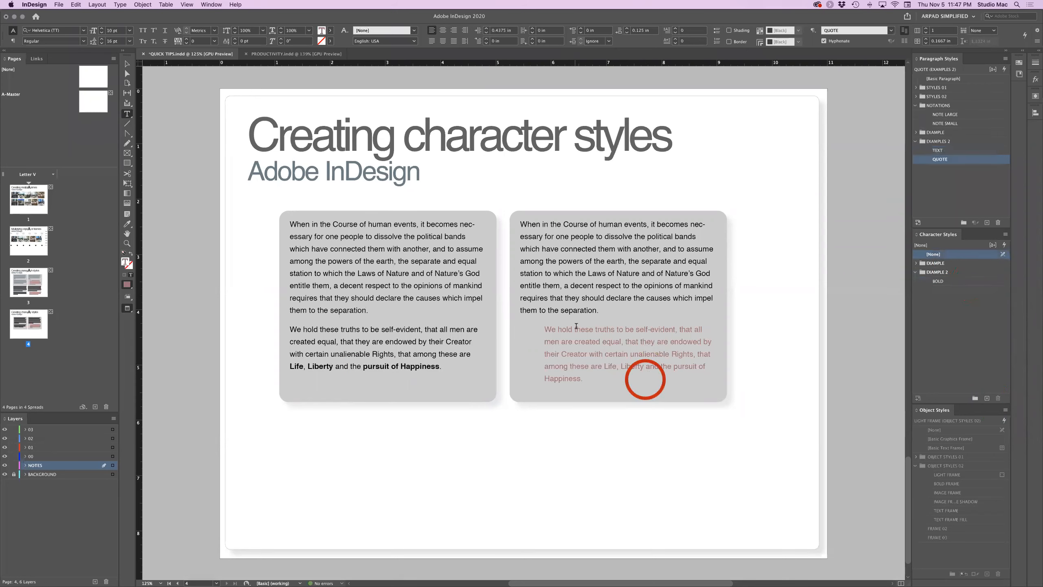
{"action": "left_click", "coordinate": [568, 261]}
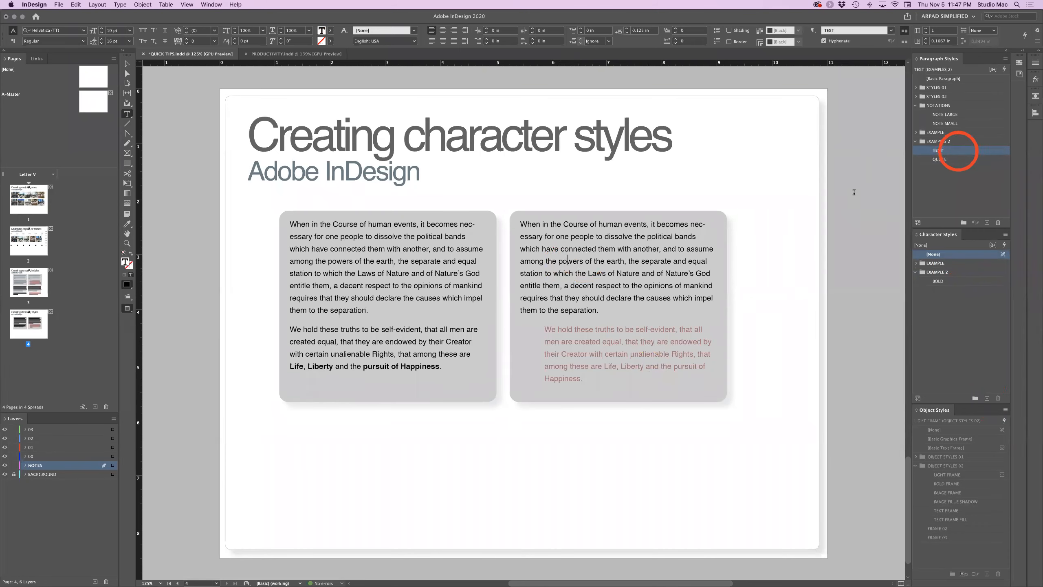
{"action": "left_click", "coordinate": [551, 330]}
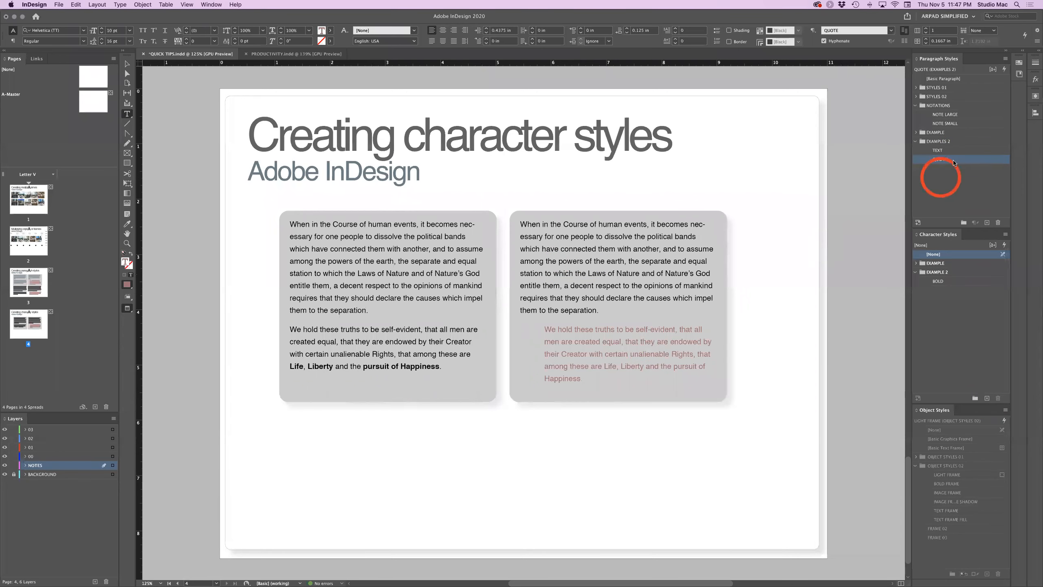
{"action": "double_click", "coordinate": [611, 365]}
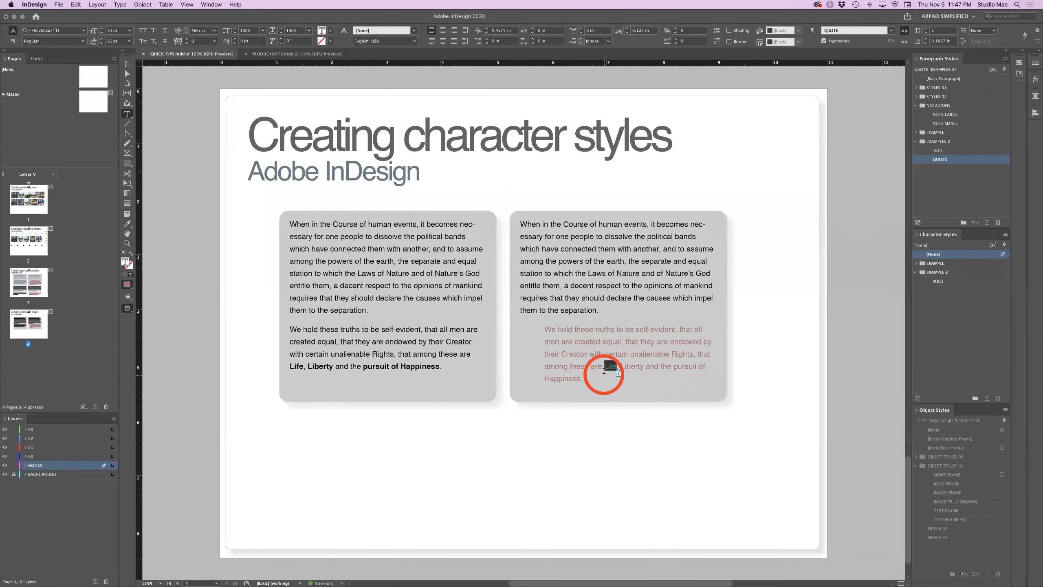
{"action": "left_click", "coordinate": [963, 282]}
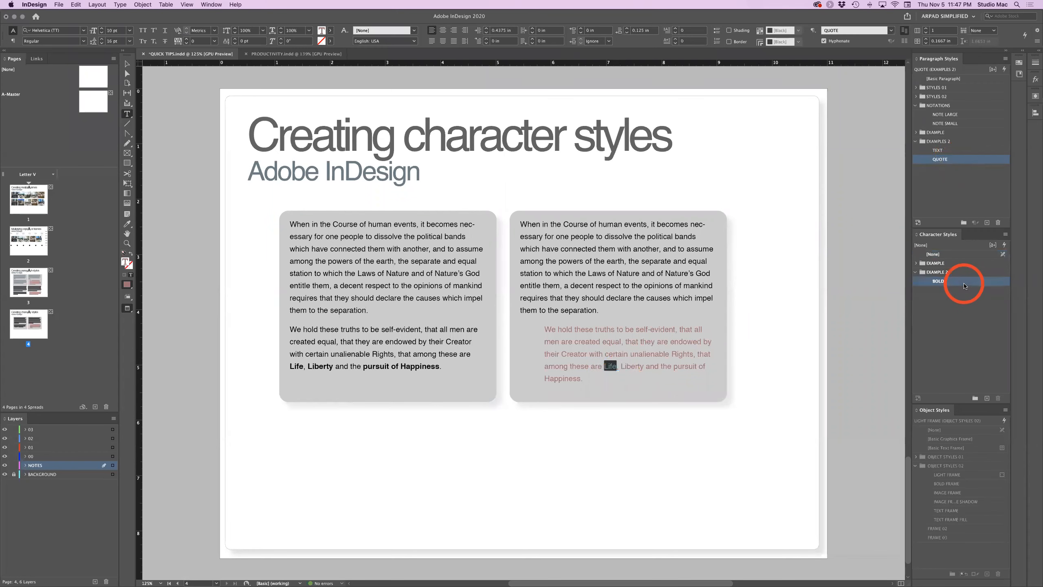
{"action": "double_click", "coordinate": [633, 366]}
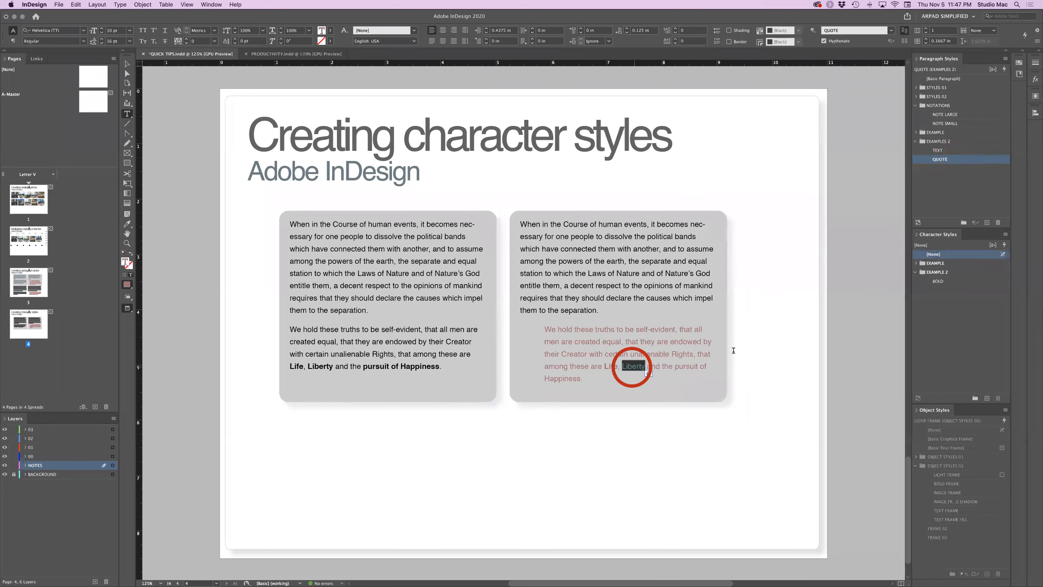
{"action": "left_click", "coordinate": [962, 282]}
{"action": "left_click", "coordinate": [678, 366]}
{"action": "left_click_drag", "start_coordinate": [678, 366], "coordinate": [583, 375]}
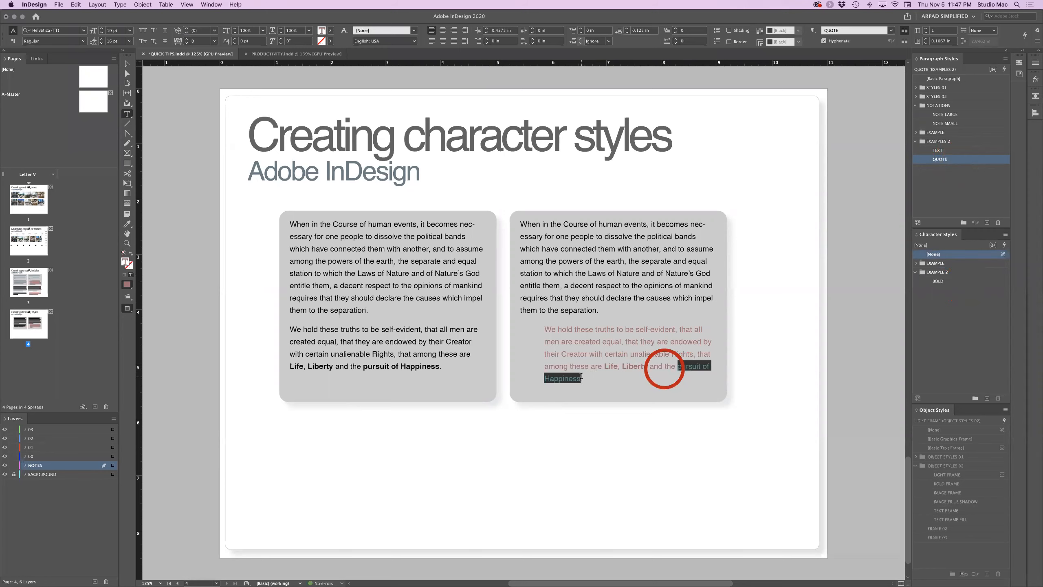
{"action": "left_click", "coordinate": [980, 284]}
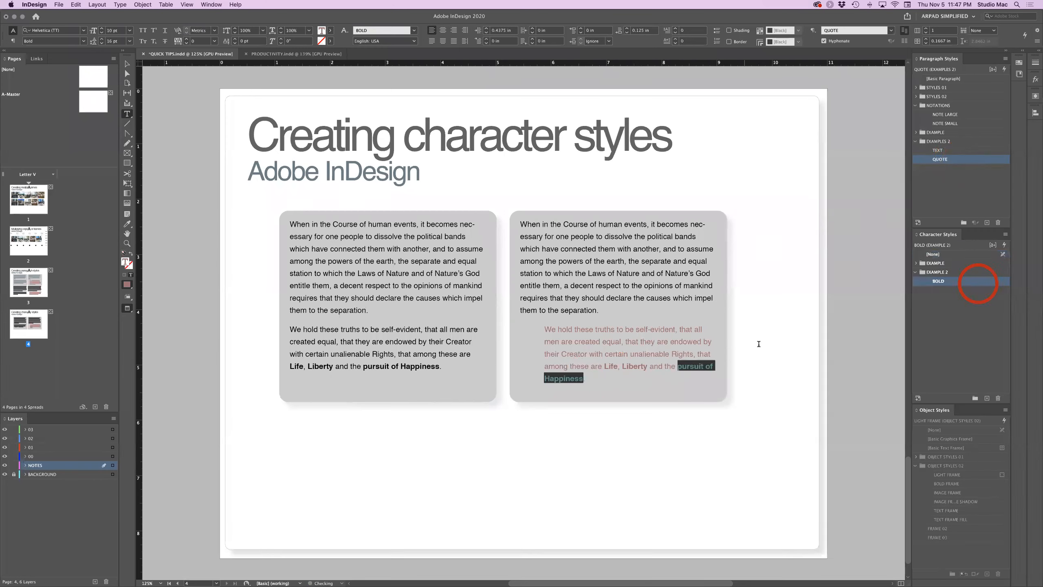
- Examine the basic character formats defined in the BOLD character style without changing them
{"action": "left_click", "coordinate": [656, 348]}
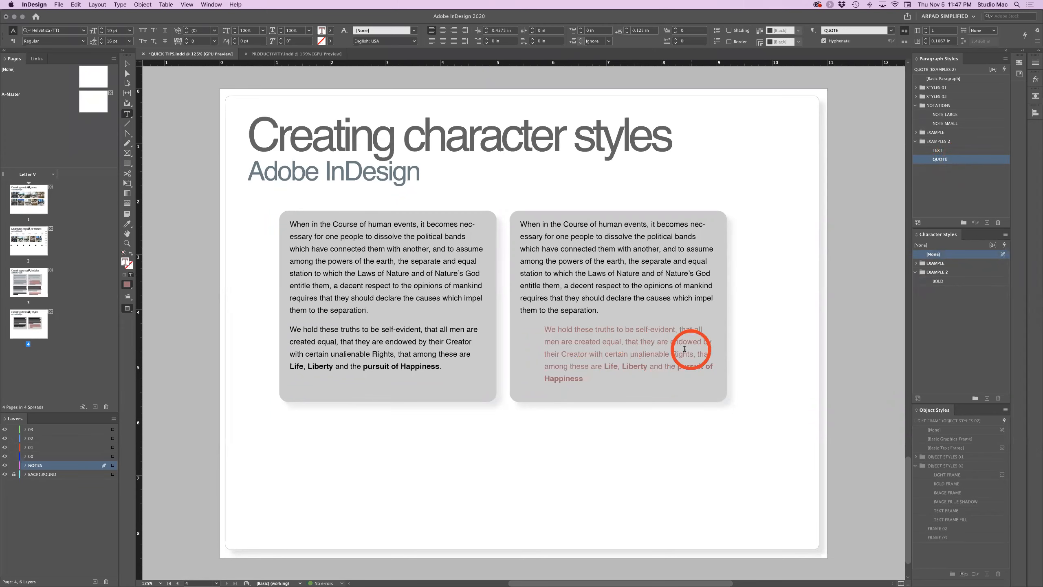
{"action": "left_click", "coordinate": [972, 287]}
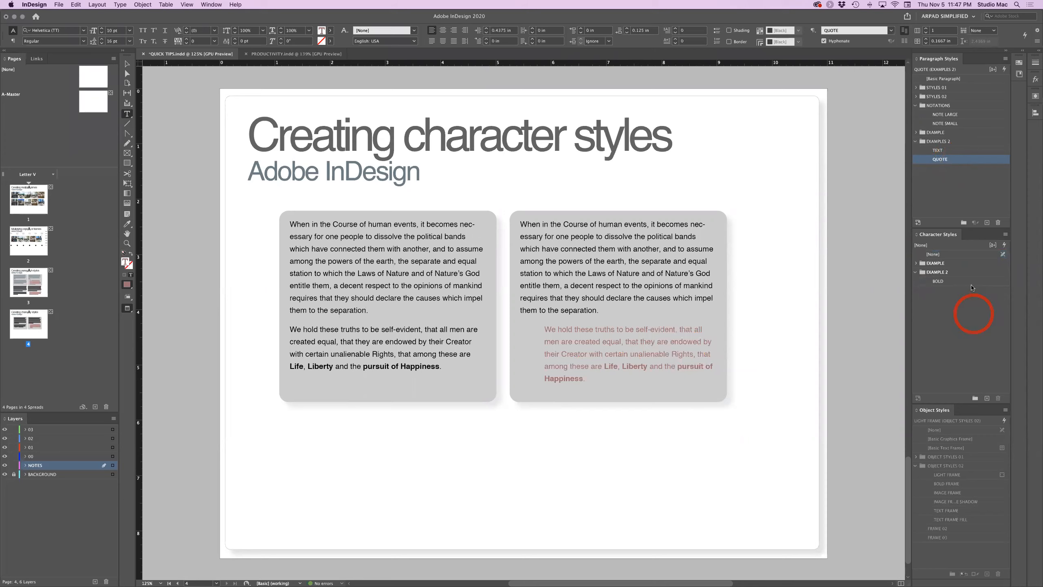
{"action": "left_click", "coordinate": [963, 283]}
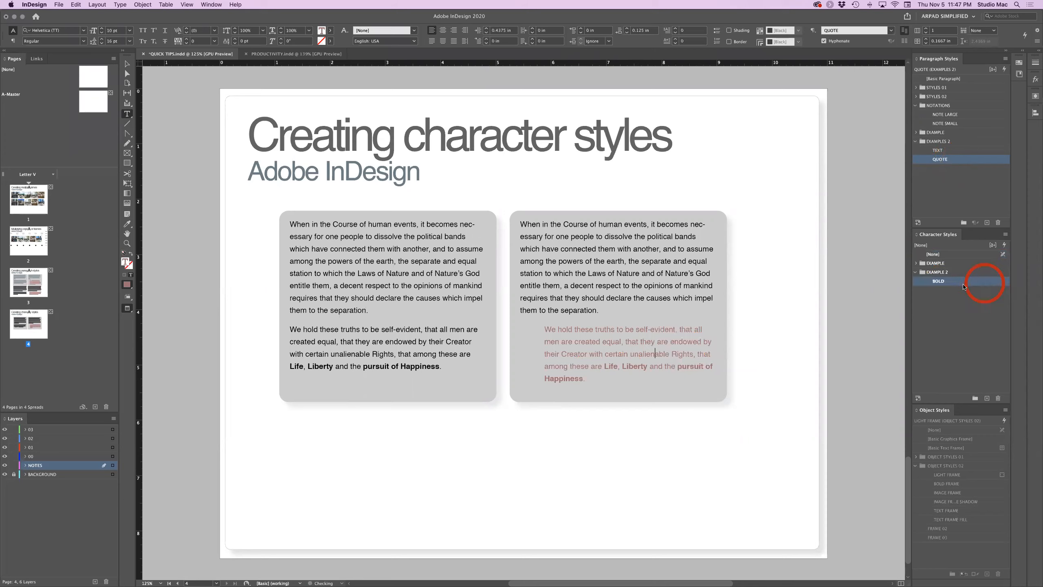
{"action": "double_click", "coordinate": [992, 284]}
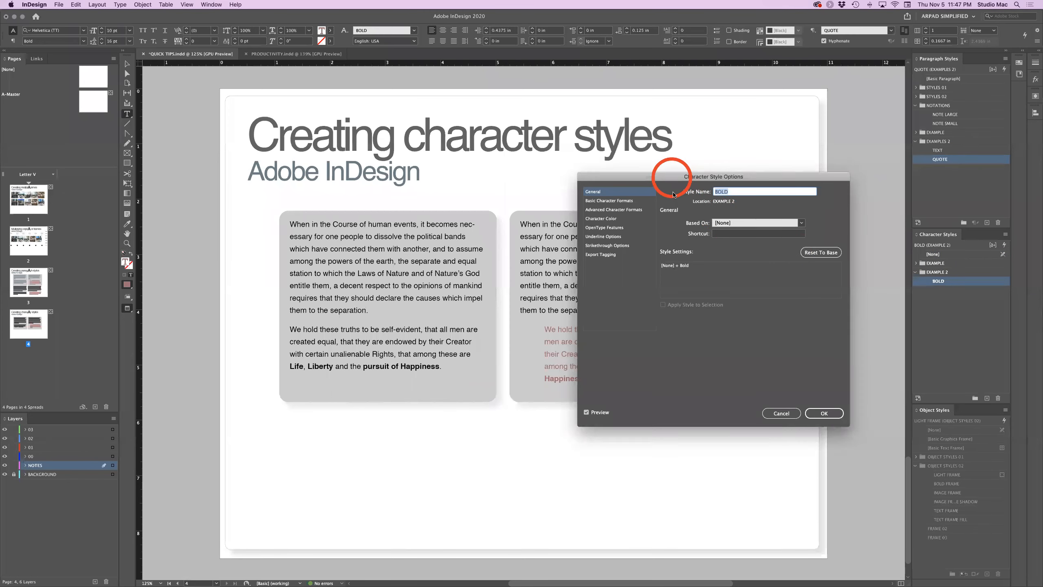
{"action": "left_click_drag", "start_coordinate": [670, 176], "coordinate": [671, 191]}
{"action": "left_click", "coordinate": [643, 216]}
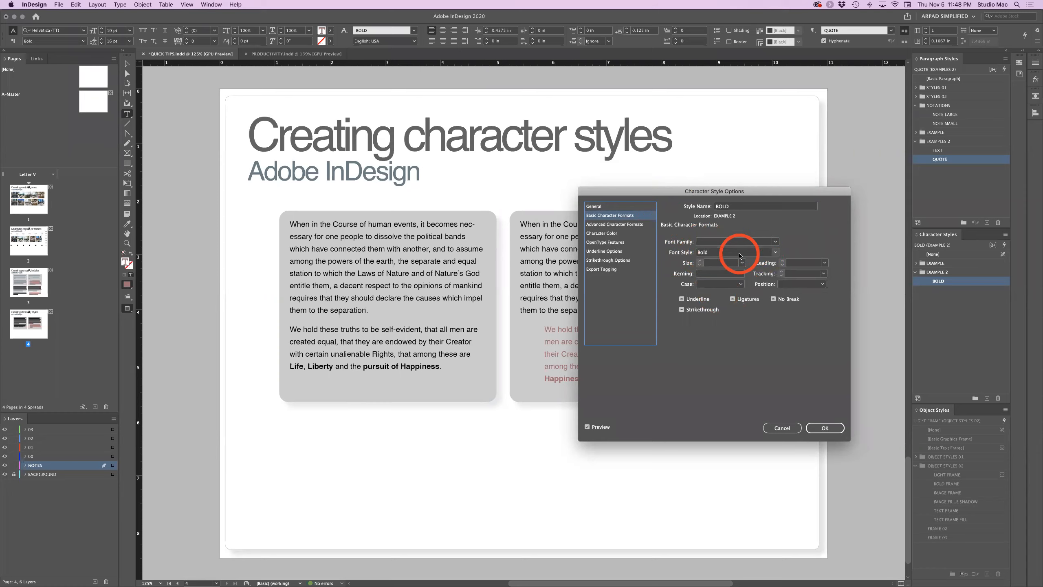
{"action": "left_click", "coordinate": [782, 428]}
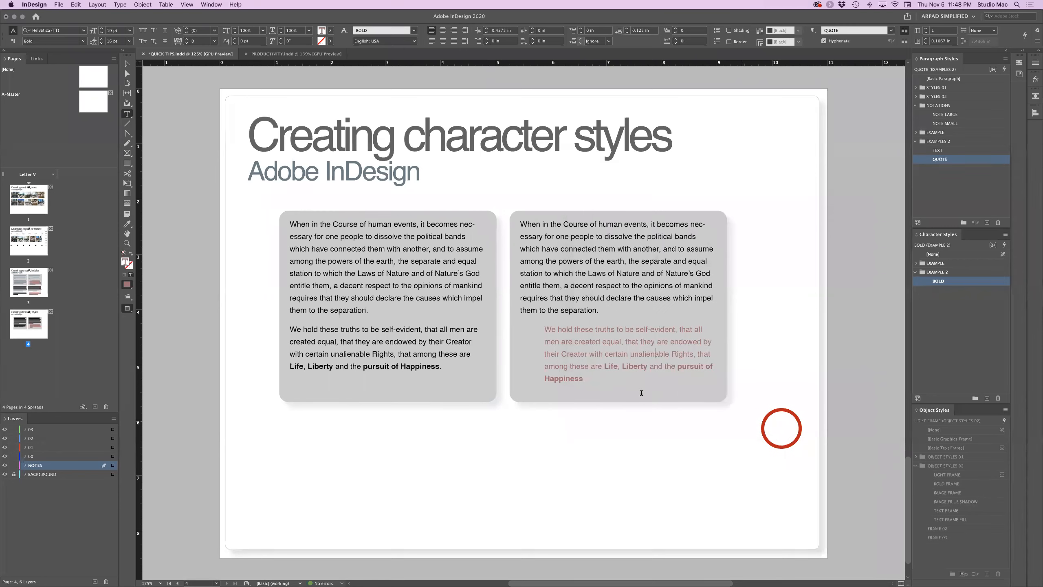
- Set the size in the BOLD character style to 14 pt with the preview on, and save the style
{"action": "left_click", "coordinate": [629, 387]}
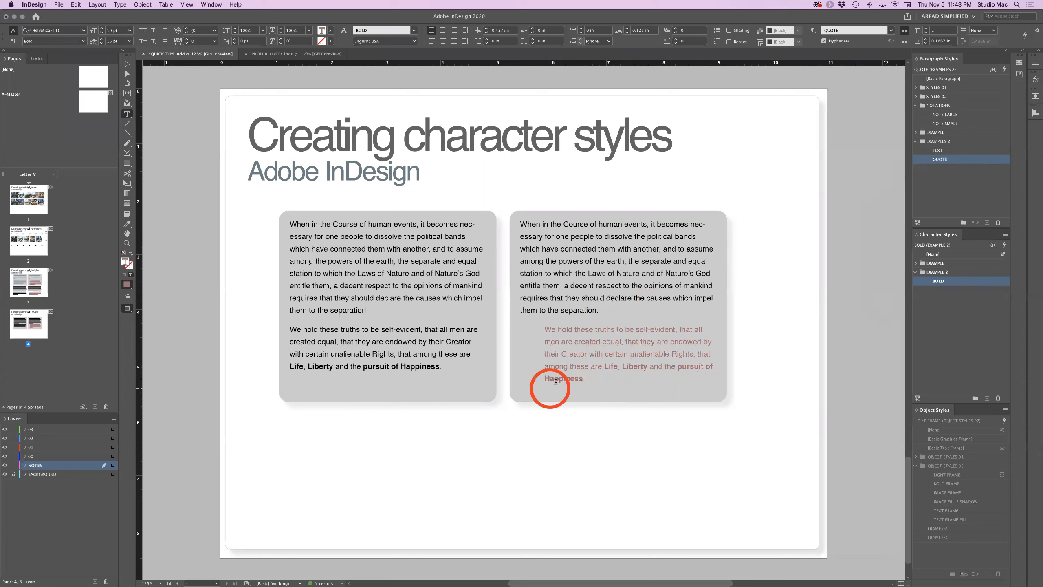
{"action": "double_click", "coordinate": [994, 283]}
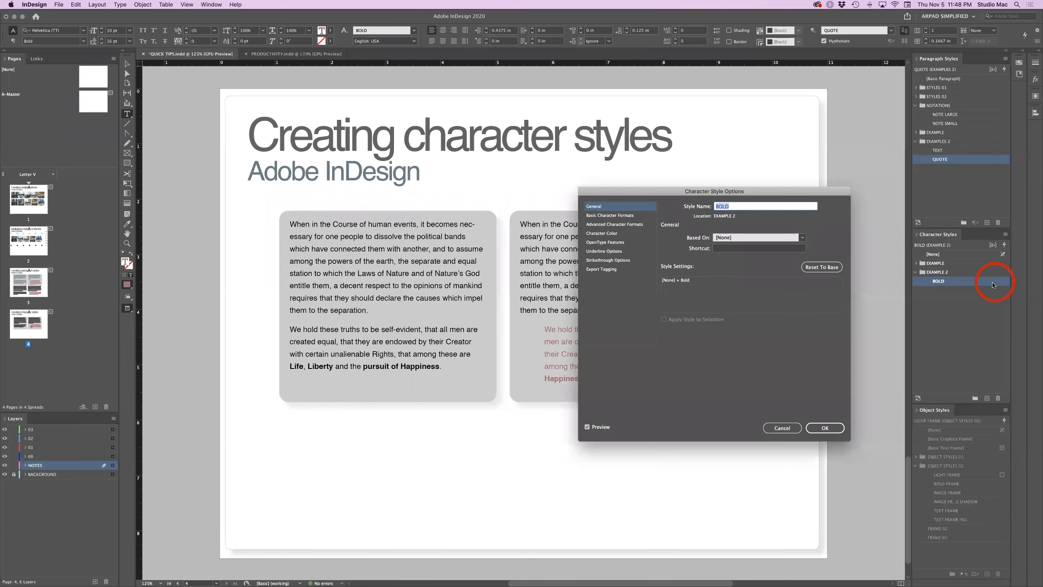
{"action": "left_click_drag", "start_coordinate": [673, 198], "coordinate": [792, 192]}
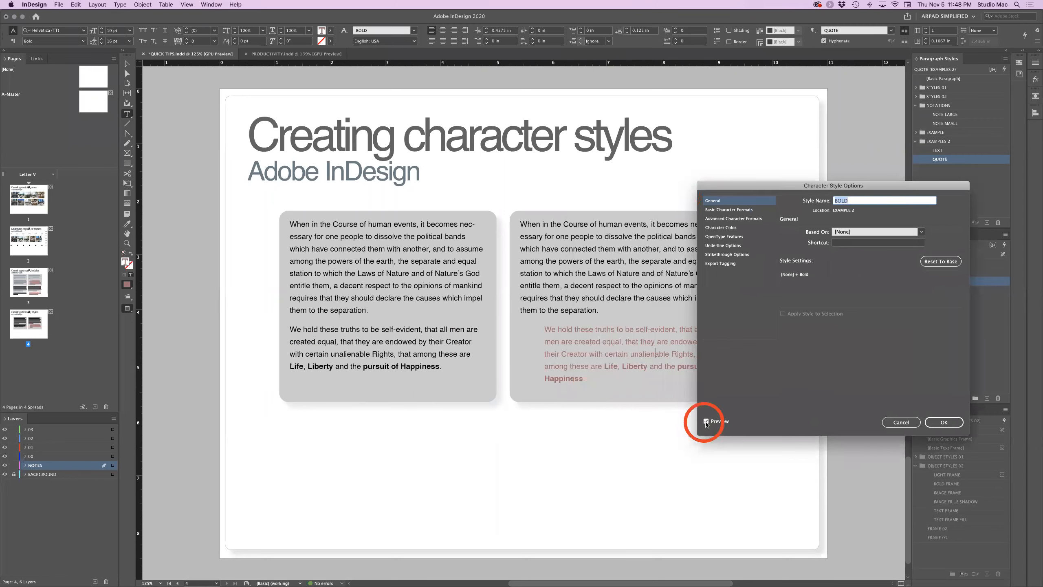
{"action": "left_click", "coordinate": [765, 210]}
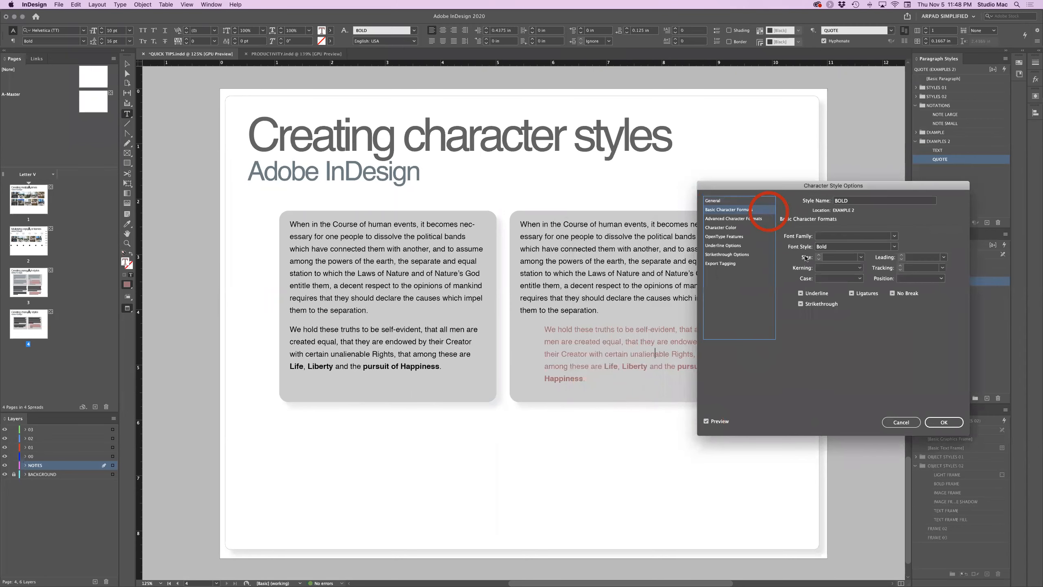
{"action": "left_click", "coordinate": [859, 259]}
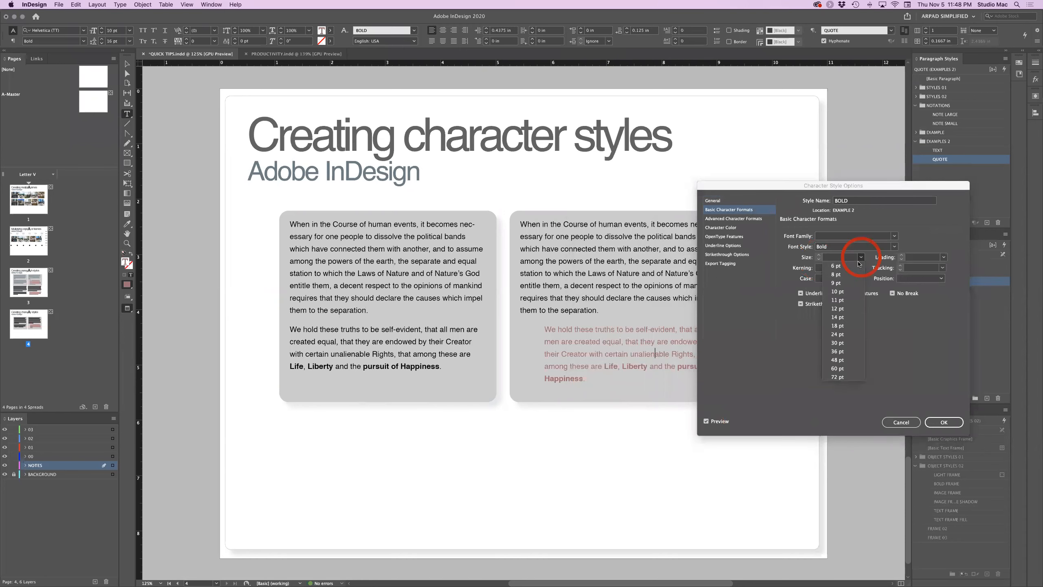
{"action": "left_click", "coordinate": [850, 318]}
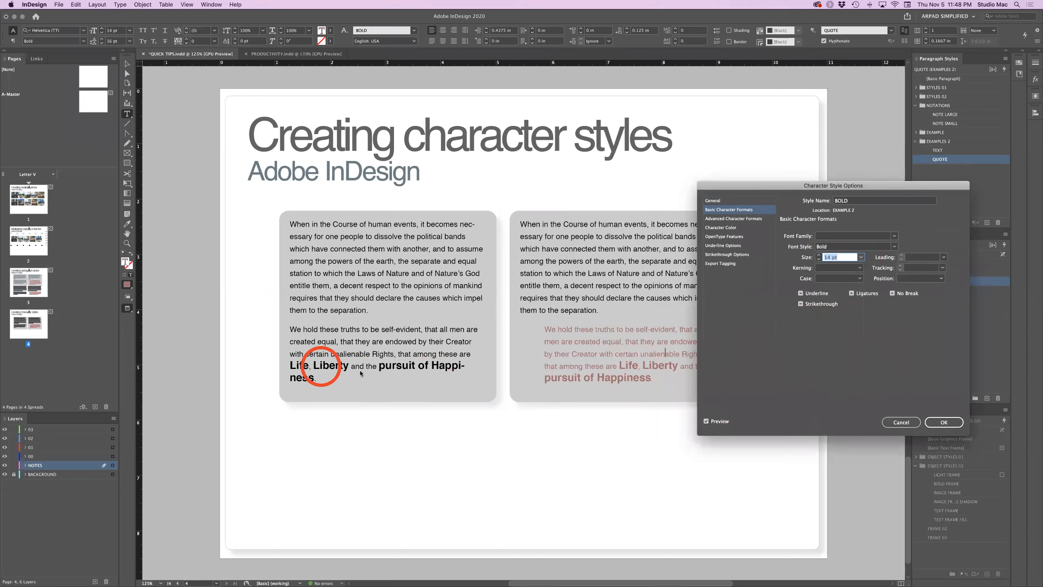
{"action": "left_click", "coordinate": [945, 423]}
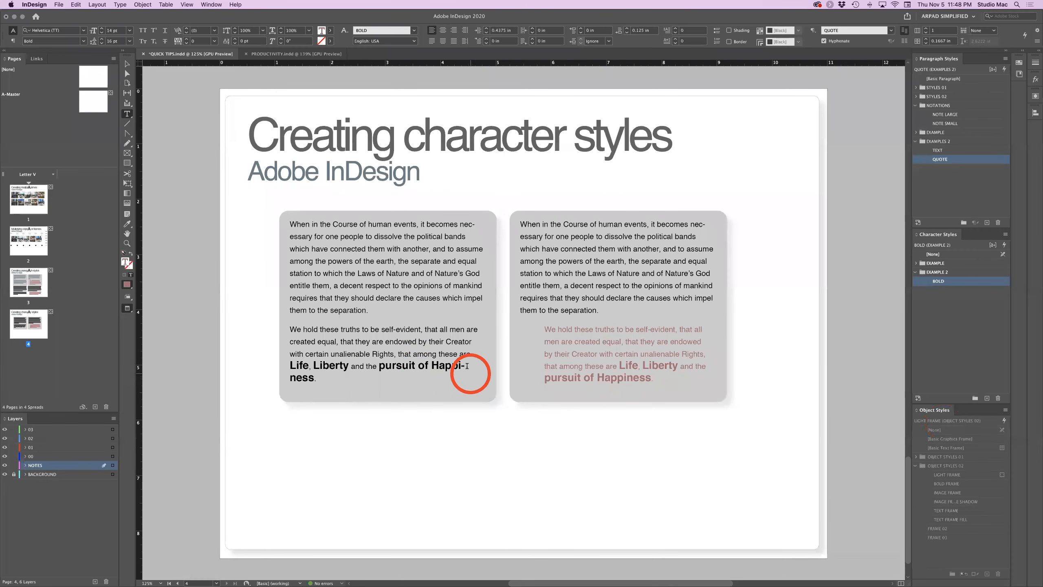
{"action": "left_click", "coordinate": [415, 352]}
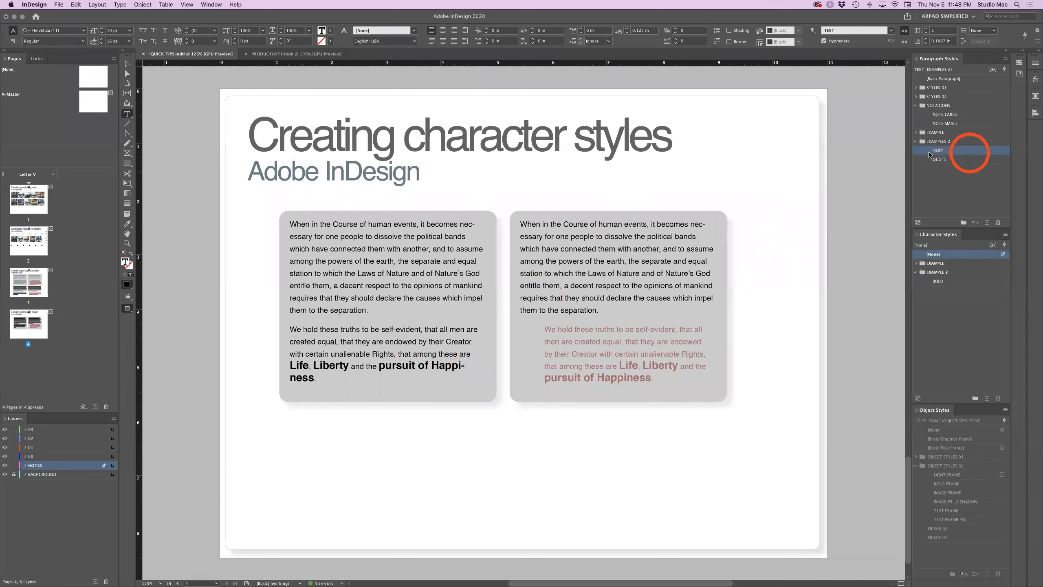
- Turn off hyphenation in the TEXT paragraph style and save the style
{"action": "double_click", "coordinate": [982, 152]}
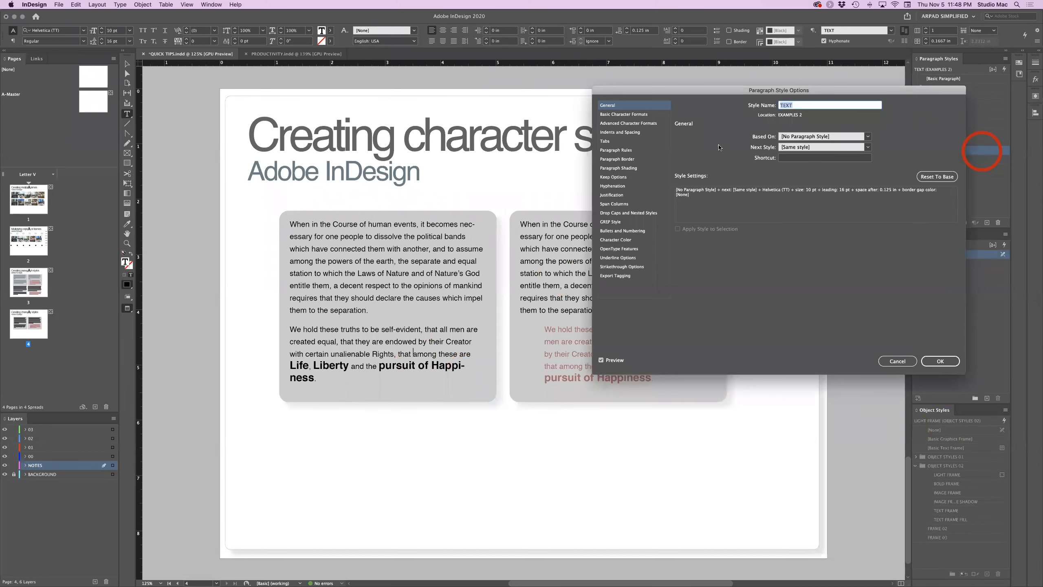
{"action": "left_click_drag", "start_coordinate": [698, 91], "coordinate": [763, 110]}
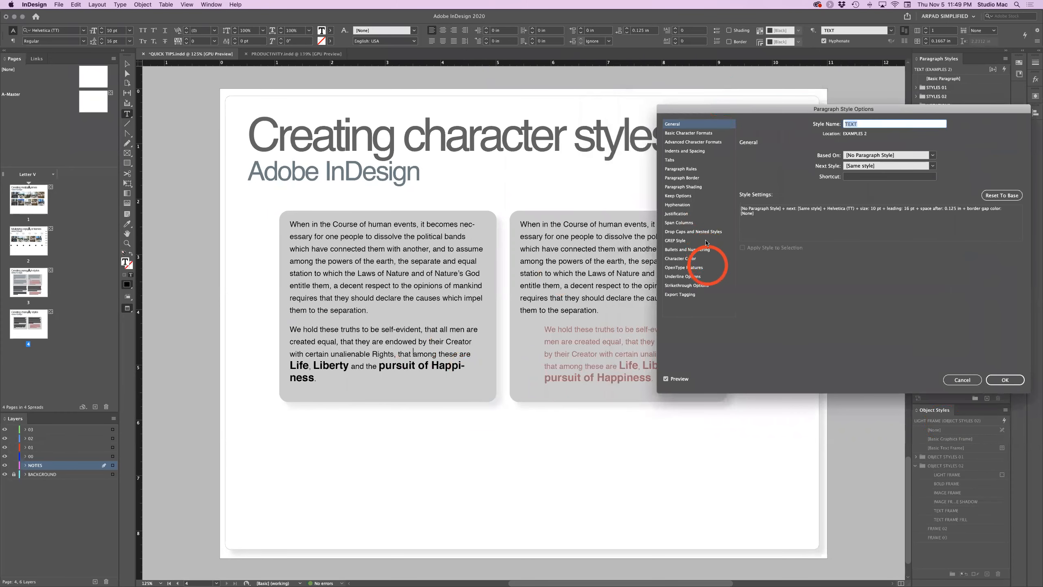
{"action": "left_click", "coordinate": [706, 204]}
{"action": "left_click", "coordinate": [755, 157]}
{"action": "left_click", "coordinate": [996, 381]}
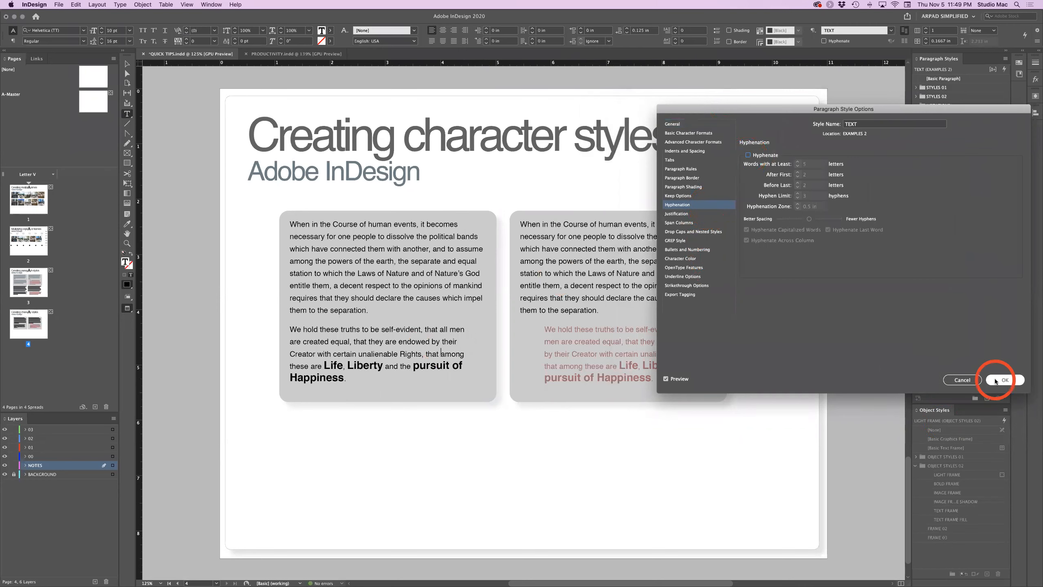
- Insert an opening quotation mark before "We hold these truths" in the red quote paragraph and select it
{"action": "left_click", "coordinate": [545, 329]}
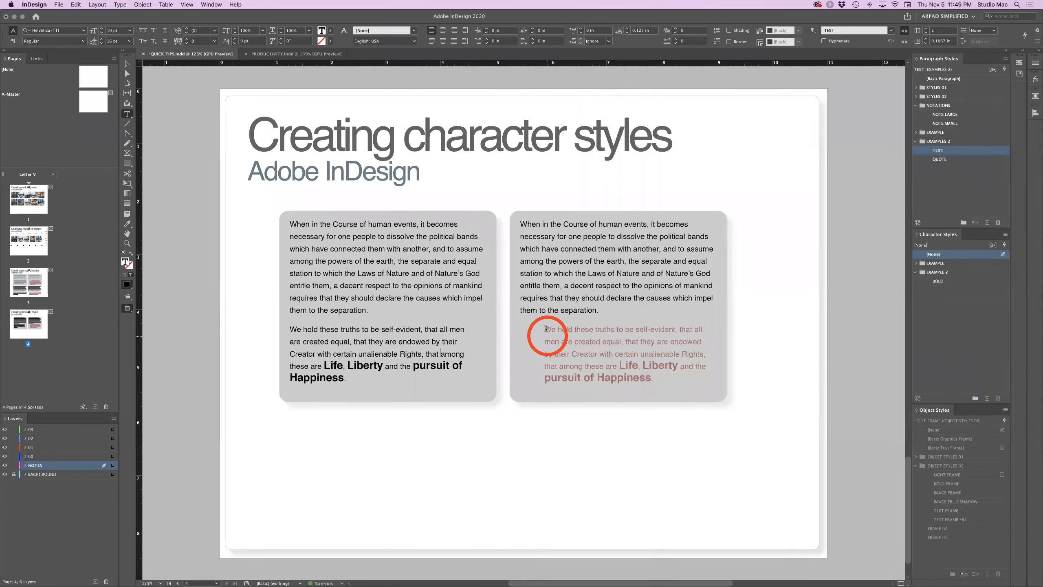
{"action": "left_click", "coordinate": [609, 332]}
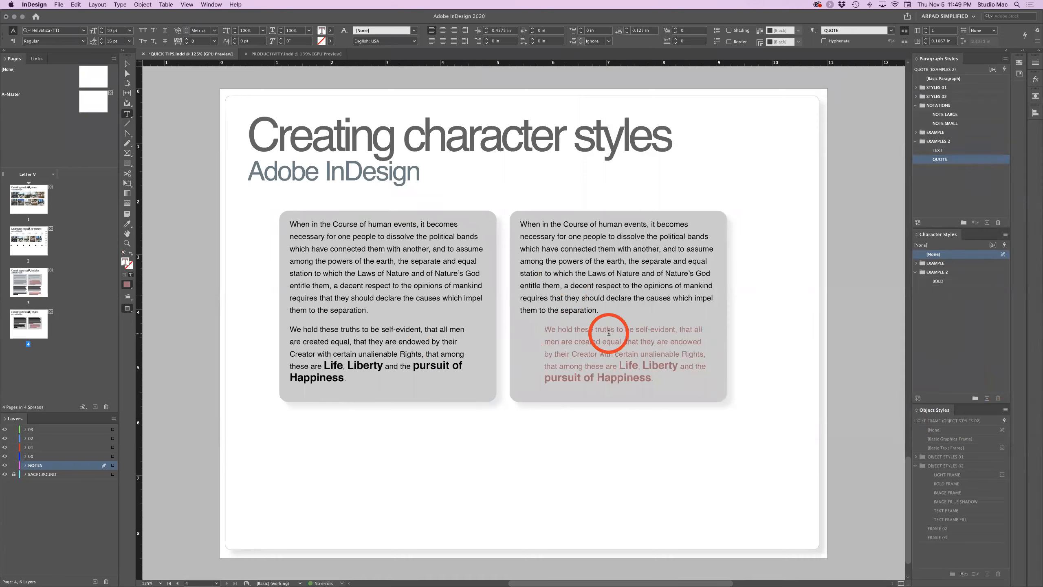
{"action": "left_click", "coordinate": [594, 337]}
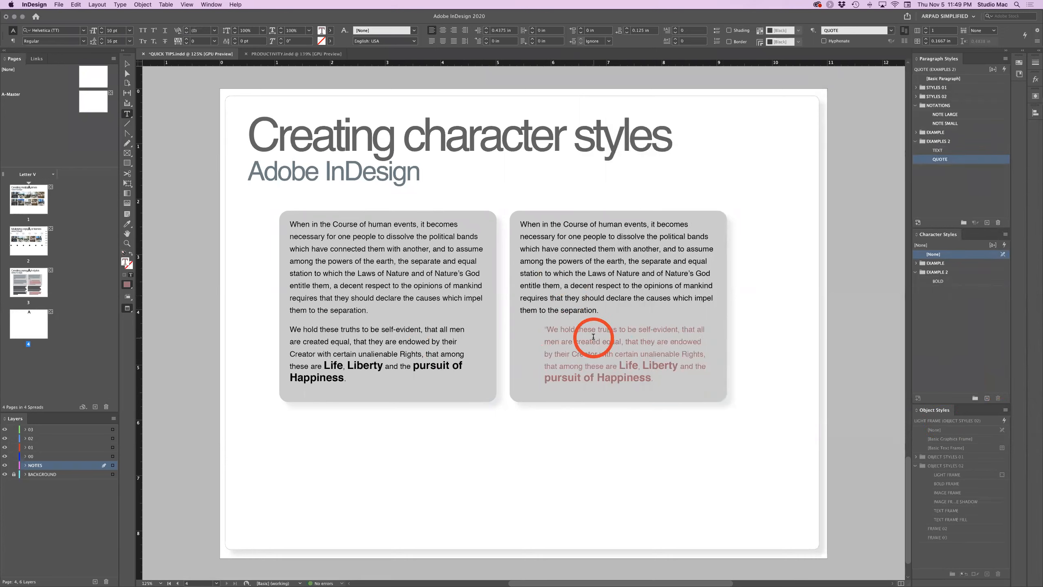
{"action": "double_click", "coordinate": [546, 328]}
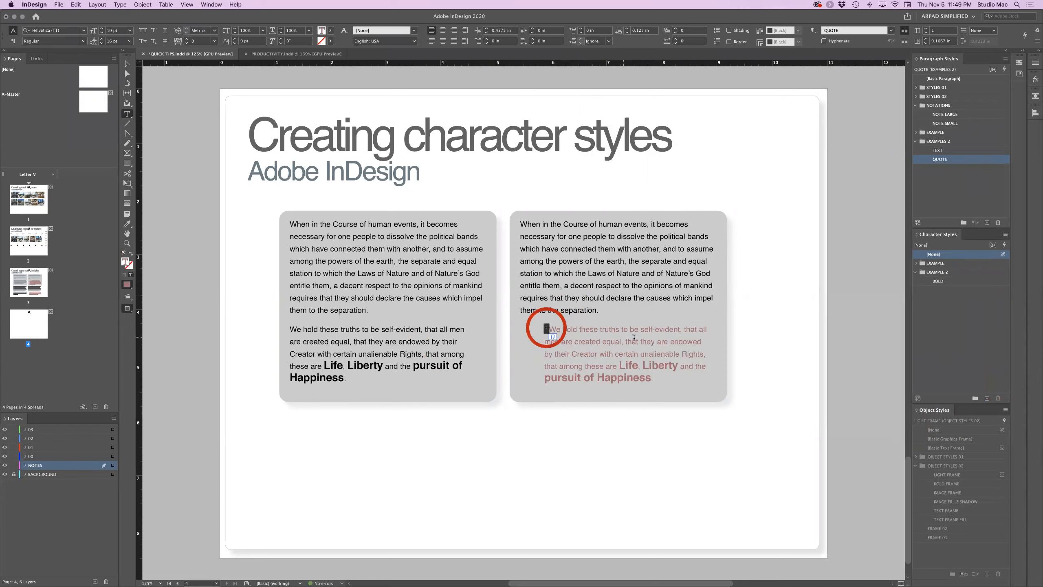
- Enlarge the selected opening quotation mark to 38 pt
{"action": "left_click", "coordinate": [101, 30]}
{"action": "left_click", "coordinate": [102, 30]}
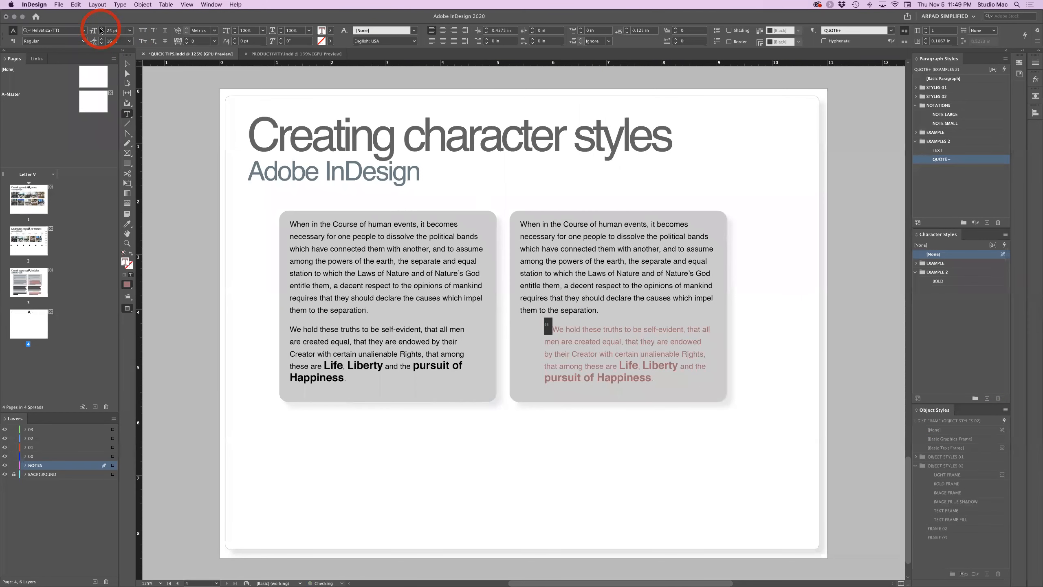
{"action": "left_click", "coordinate": [101, 30]}
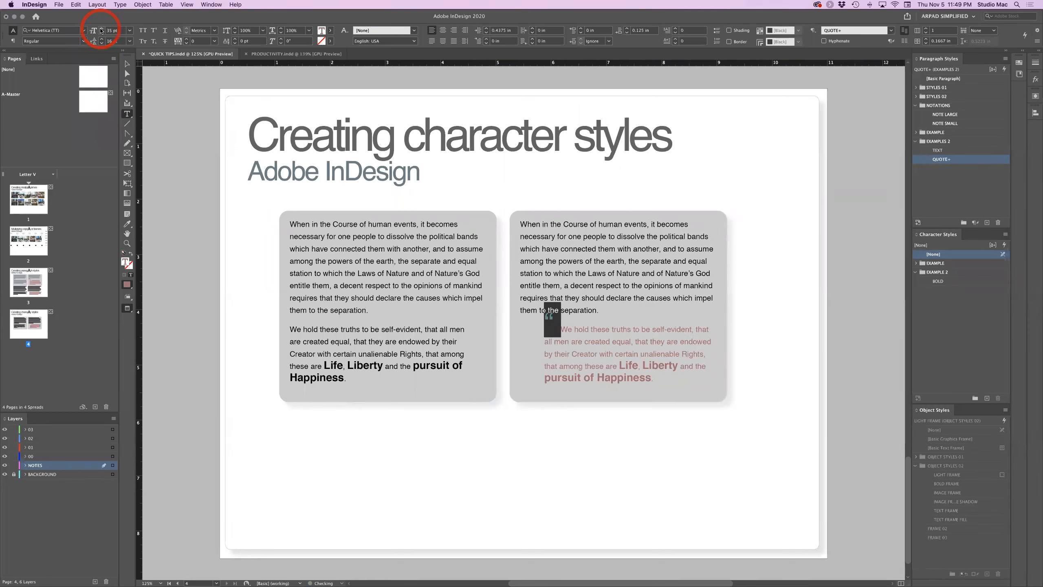
{"action": "left_click", "coordinate": [101, 30]}
{"action": "left_click", "coordinate": [101, 30]}
{"action": "left_click", "coordinate": [103, 34]}
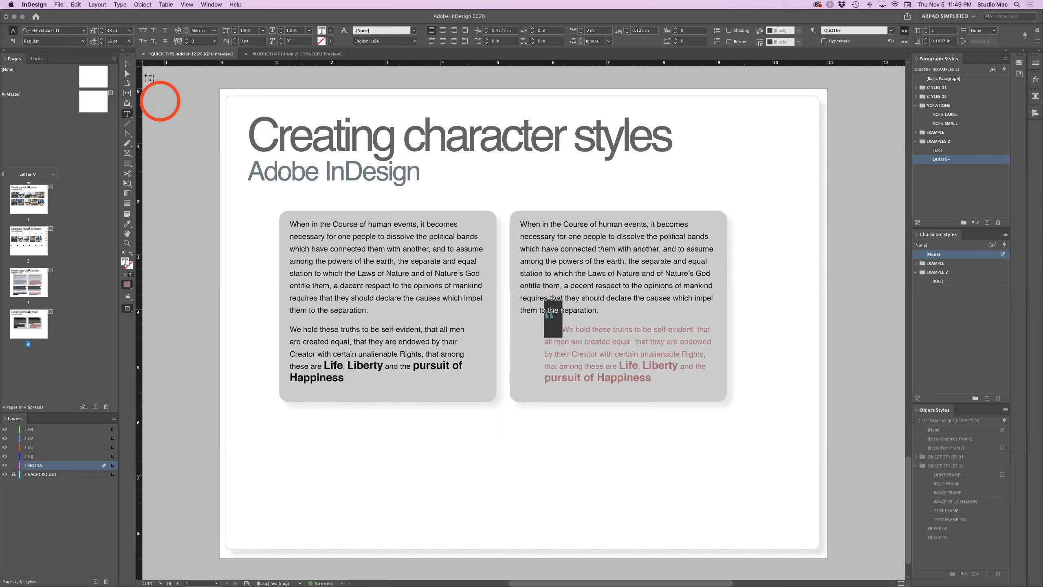
- Lower the opening quotation mark with a baseline shift of about -18 pt
{"action": "left_click", "coordinate": [235, 44]}
{"action": "left_click", "coordinate": [235, 45]}
{"action": "left_click", "coordinate": [235, 45]}
{"action": "left_click", "coordinate": [236, 45]}
{"action": "left_click", "coordinate": [236, 45]}
{"action": "left_click", "coordinate": [235, 45]}
{"action": "left_click", "coordinate": [236, 45]}
{"action": "left_click", "coordinate": [236, 45]}
{"action": "left_click", "coordinate": [236, 44]}
{"action": "left_click", "coordinate": [236, 45]}
{"action": "left_click", "coordinate": [236, 45]}
{"action": "left_click", "coordinate": [236, 44]}
{"action": "left_click", "coordinate": [235, 45]}
{"action": "left_click", "coordinate": [235, 45]}
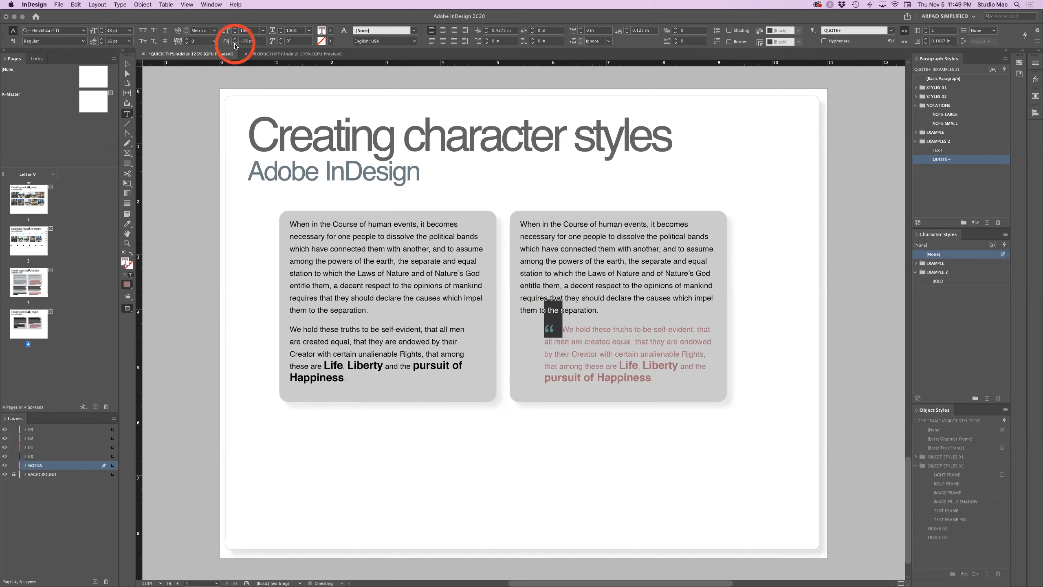
- Delete the extra space after the opening quotation mark and reselect only the mark
{"action": "left_click", "coordinate": [552, 326]}
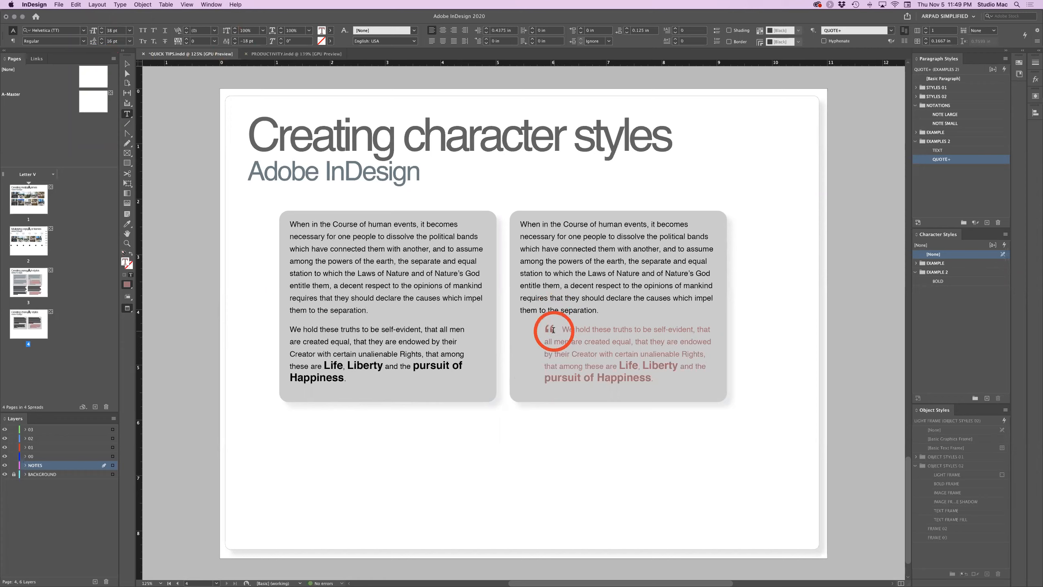
{"action": "key", "text": "BackSpace"}
{"action": "key", "text": "shift+Left"}
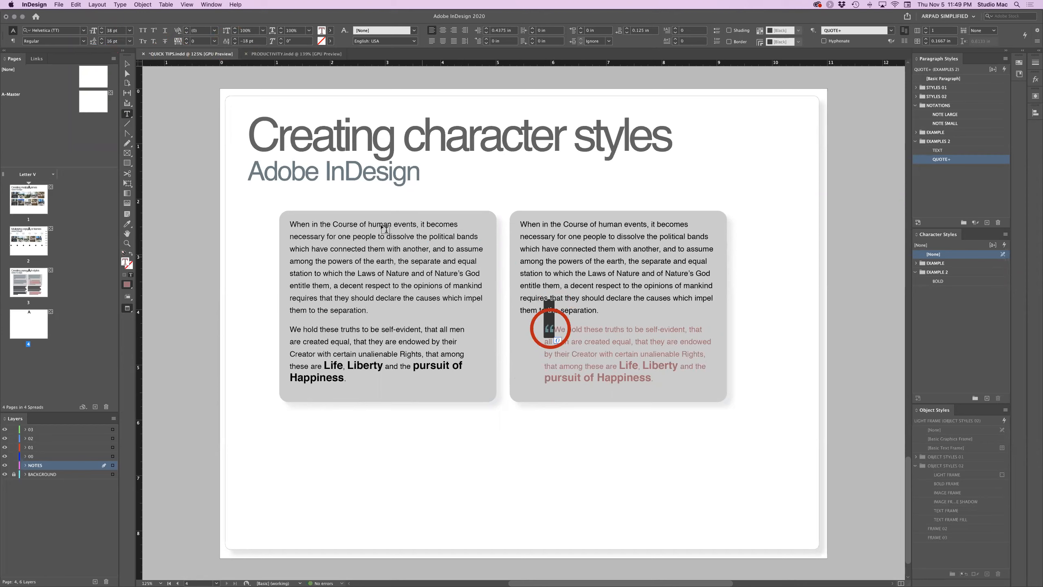
- Set the opening quotation mark's size to 48 pt and its baseline shift to -16 pt
{"action": "left_click", "coordinate": [236, 43]}
{"action": "left_click", "coordinate": [235, 43]}
{"action": "left_click", "coordinate": [235, 39]}
{"action": "left_click", "coordinate": [236, 39]}
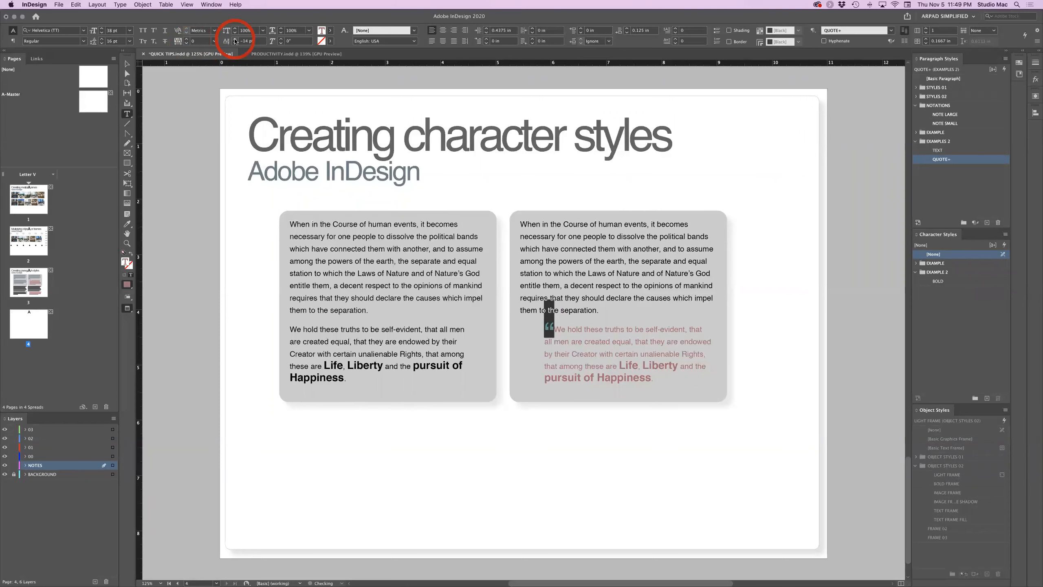
{"action": "left_click", "coordinate": [236, 39]}
{"action": "left_click", "coordinate": [129, 30]}
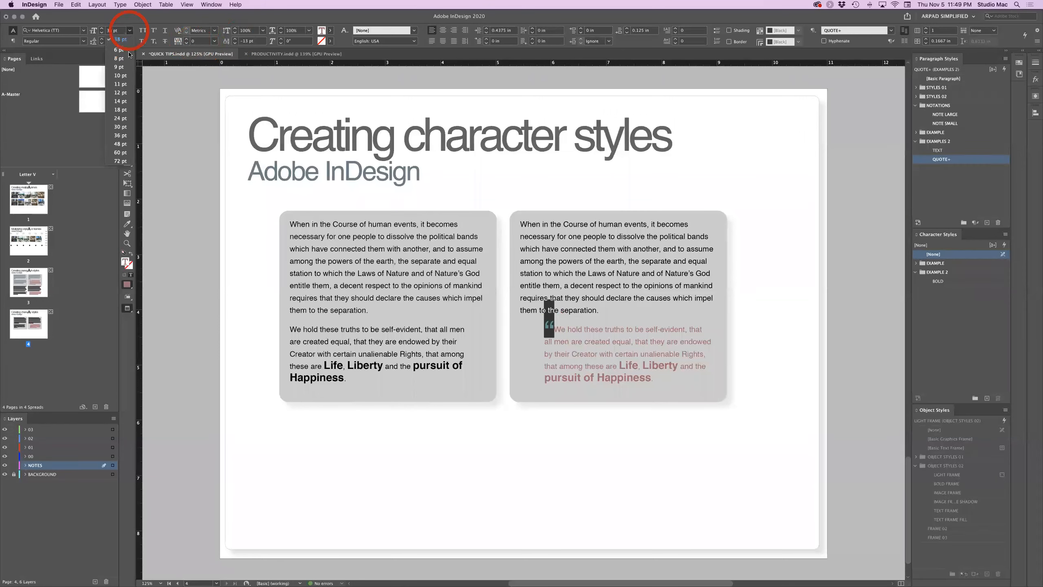
{"action": "left_click", "coordinate": [120, 143]}
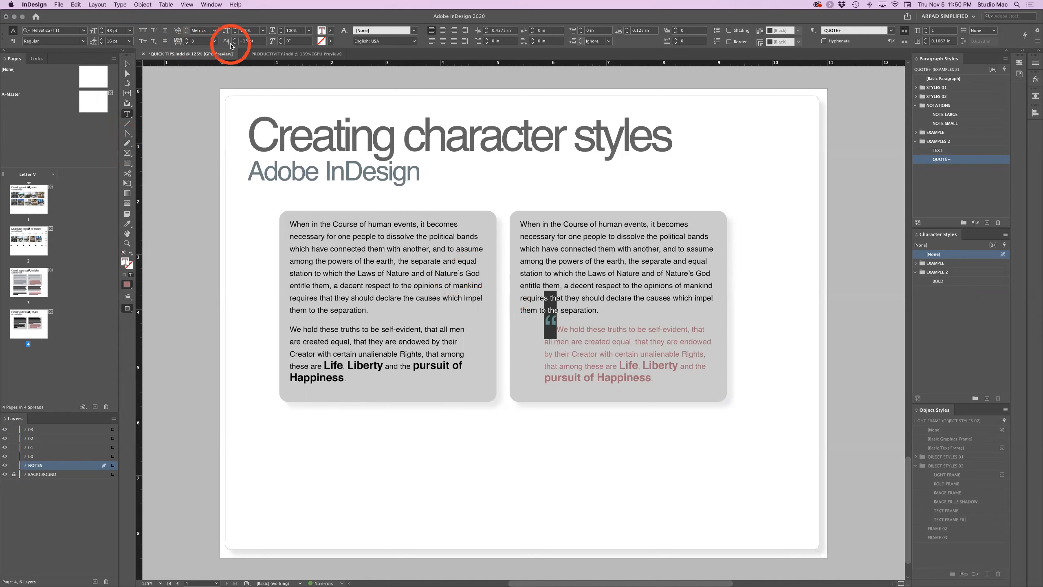
{"action": "left_click", "coordinate": [235, 44]}
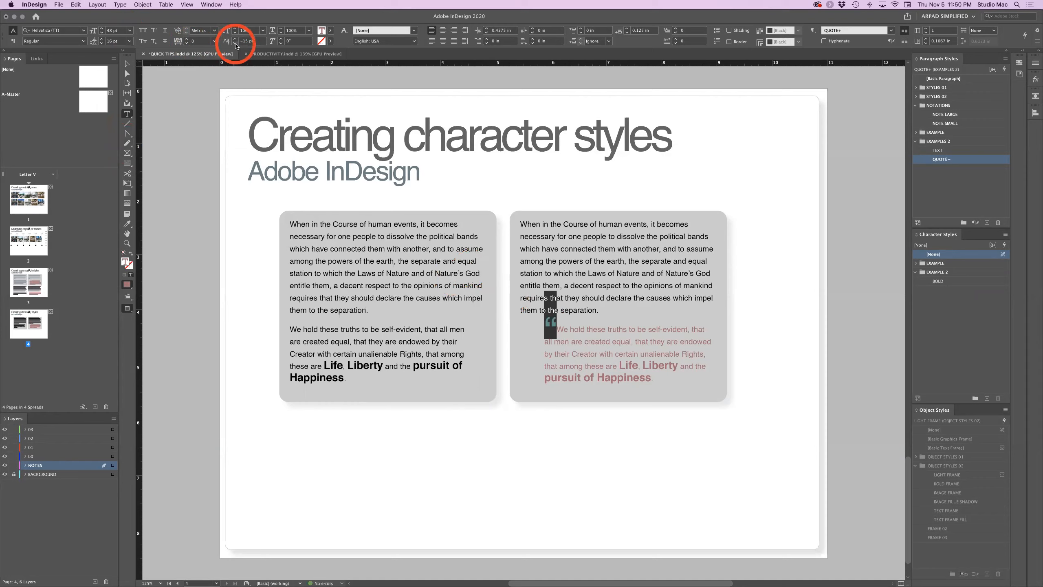
{"action": "left_click", "coordinate": [235, 44]}
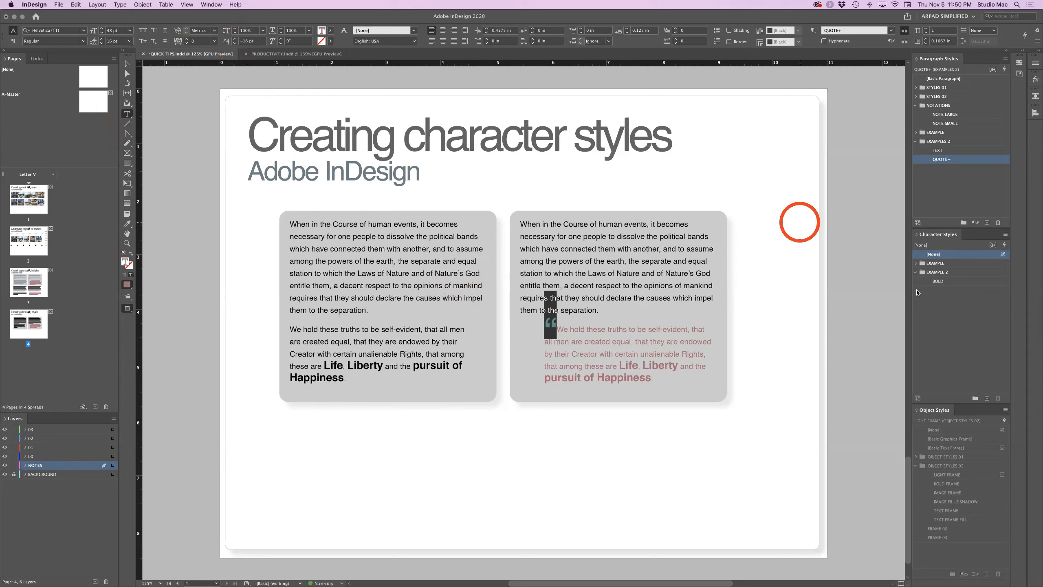
- Create a character style from the formatted quotation mark in the EXAMPLE 2 group and name it QUOTE SIGN
{"action": "left_click", "coordinate": [965, 273]}
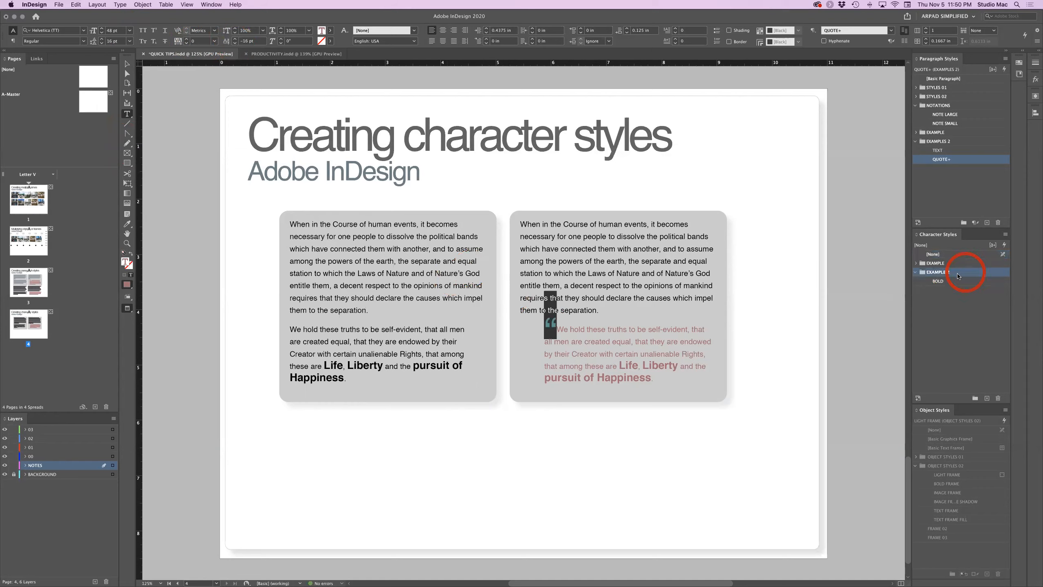
{"action": "left_click", "coordinate": [986, 398]}
{"action": "left_click", "coordinate": [949, 285]}
{"action": "double_click", "coordinate": [949, 284]}
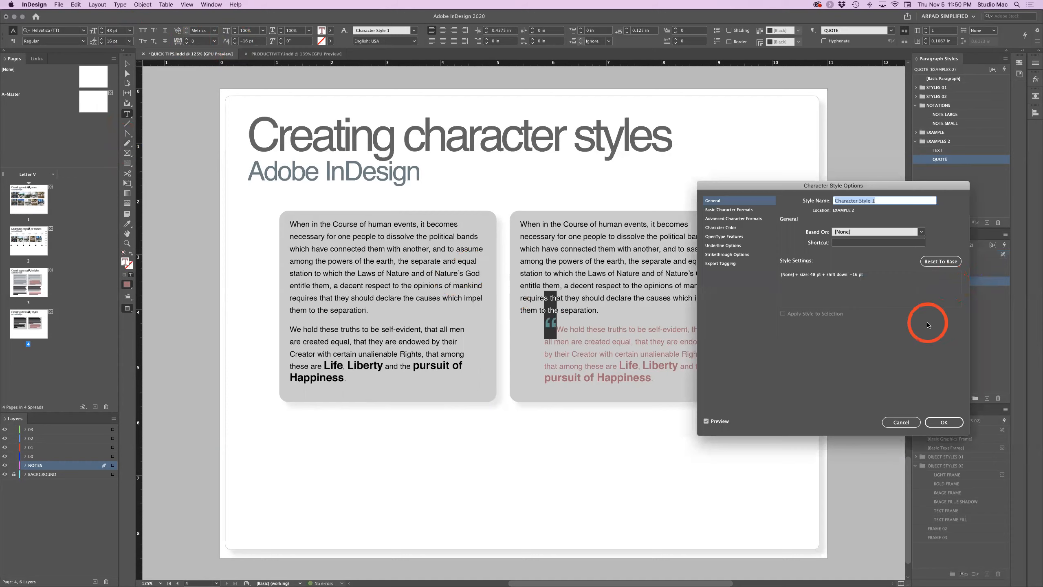
{"action": "type", "text": "LA"}
{"action": "key", "text": "BackSpace"}
{"action": "type", "text": "QUOTE SIGN"}
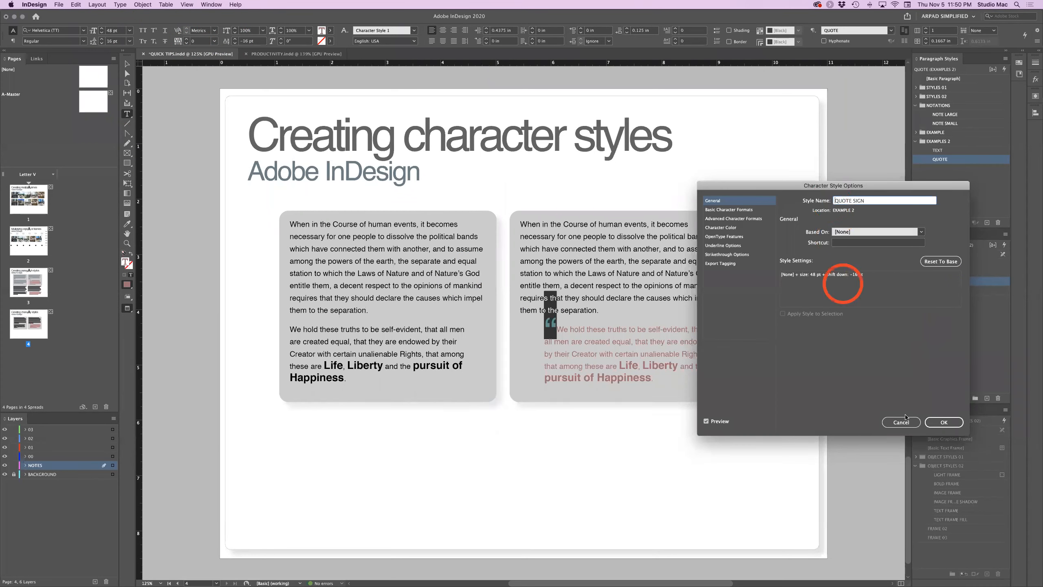
{"action": "left_click", "coordinate": [945, 423]}
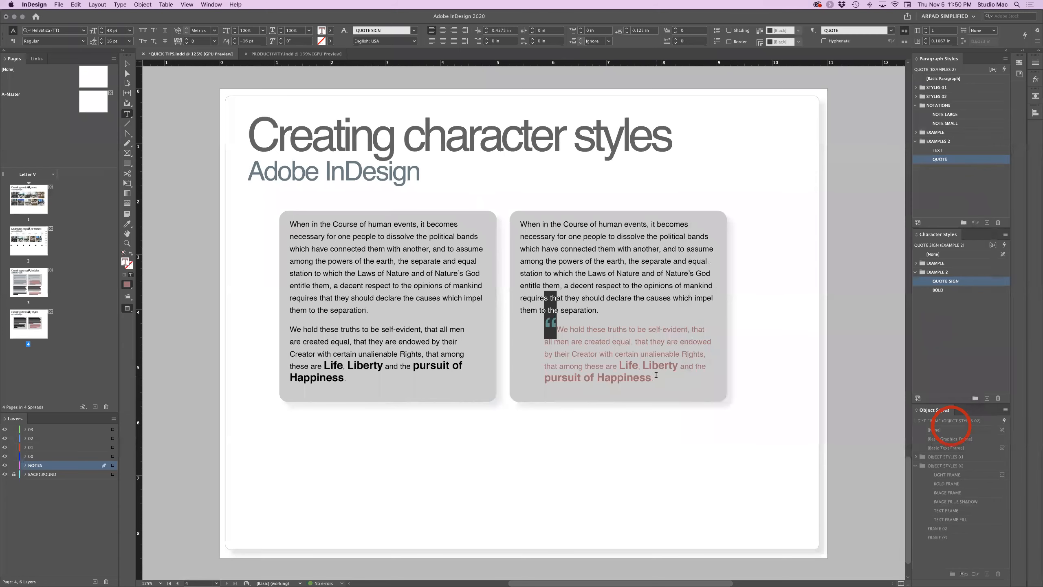
- Add a closing quotation mark at the end of the red quote paragraph and apply the QUOTE SIGN character style to it
{"action": "left_click", "coordinate": [657, 377]}
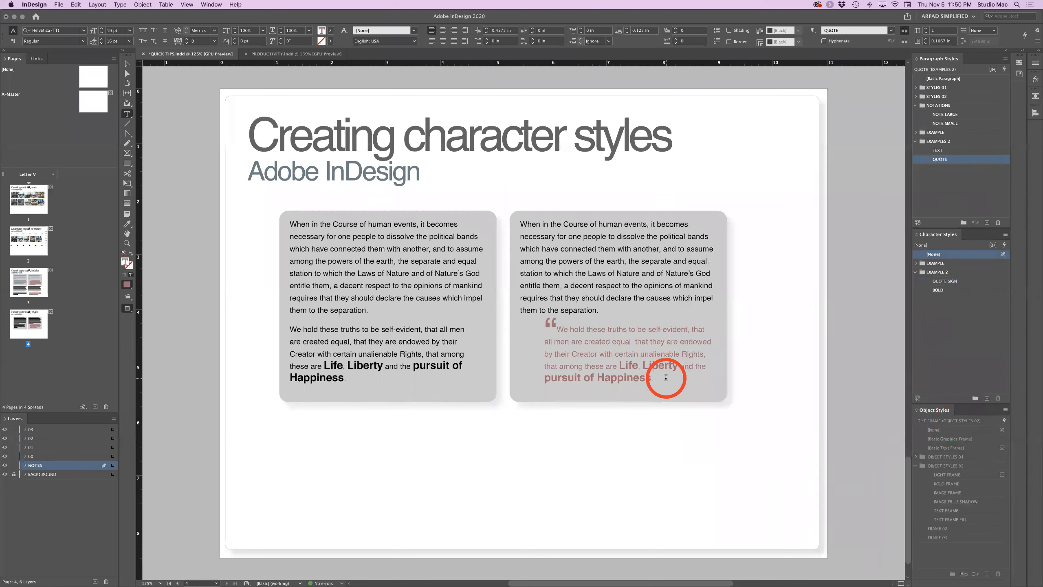
{"action": "type", "text": "\""}
{"action": "left_click_drag", "start_coordinate": [660, 379], "coordinate": [654, 378]}
{"action": "left_click", "coordinate": [965, 281]}
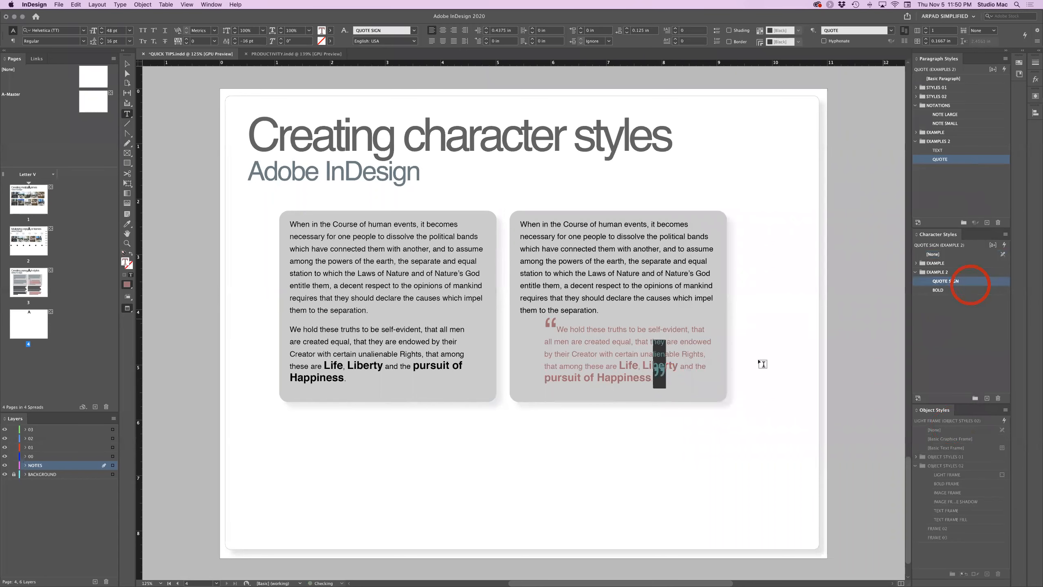
{"action": "left_click", "coordinate": [694, 396]}
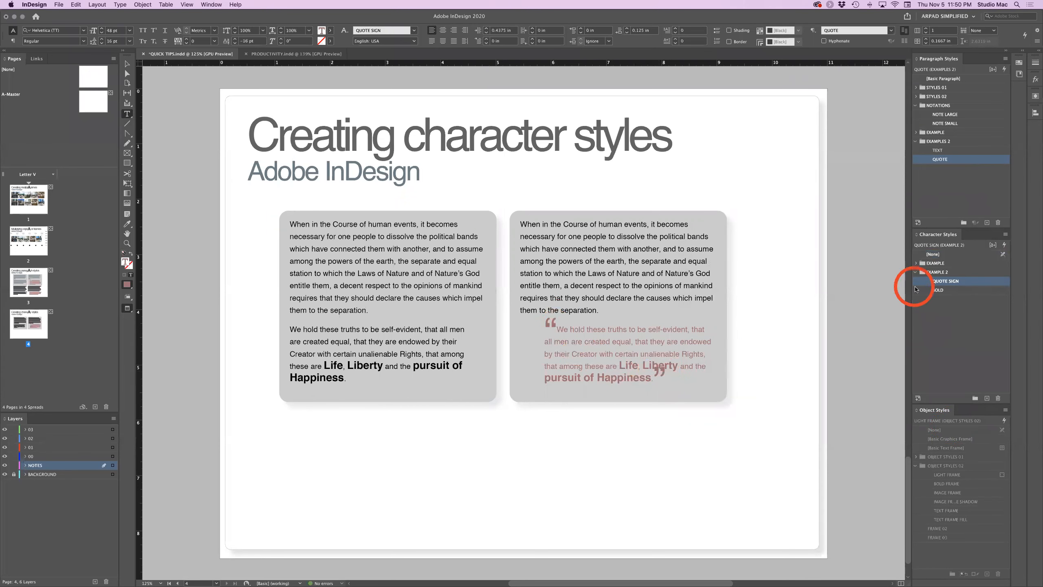
- Set the baseline shift in the QUOTE SIGN character style to -22 pt with the preview on, save the style and deselect the text
{"action": "double_click", "coordinate": [975, 282]}
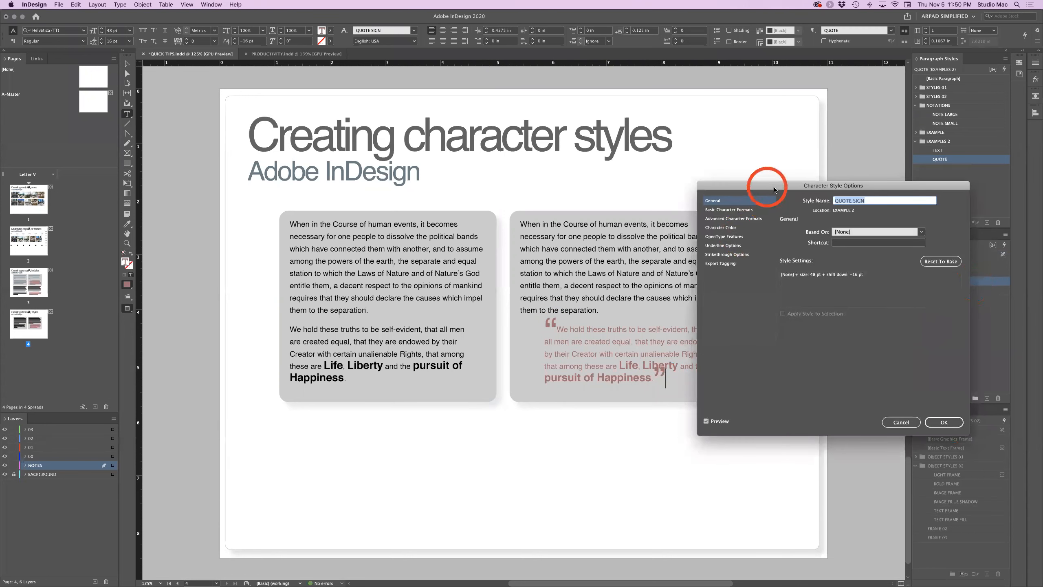
{"action": "left_click_drag", "start_coordinate": [774, 190], "coordinate": [793, 192]}
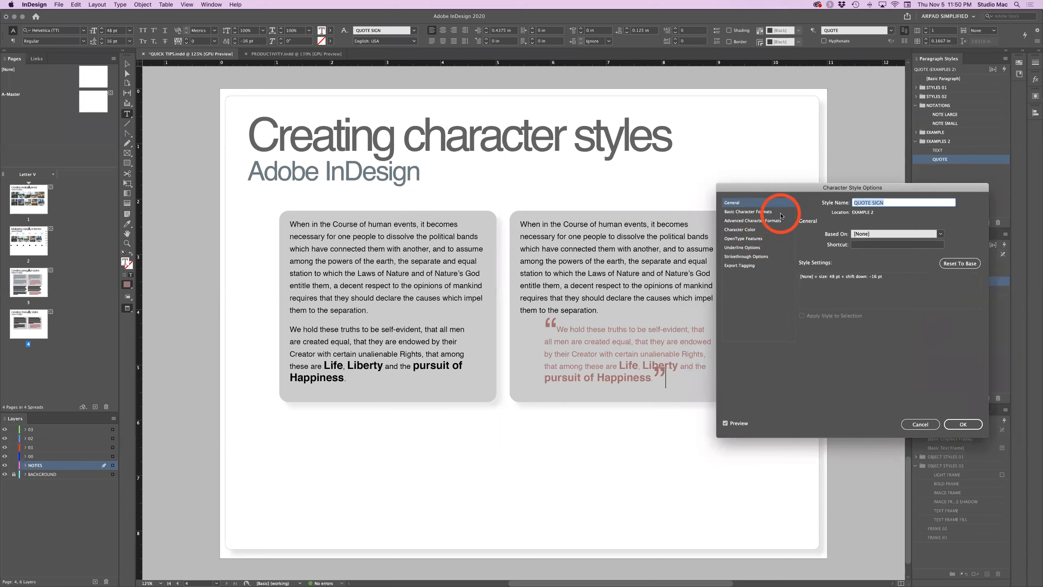
{"action": "left_click", "coordinate": [781, 213]}
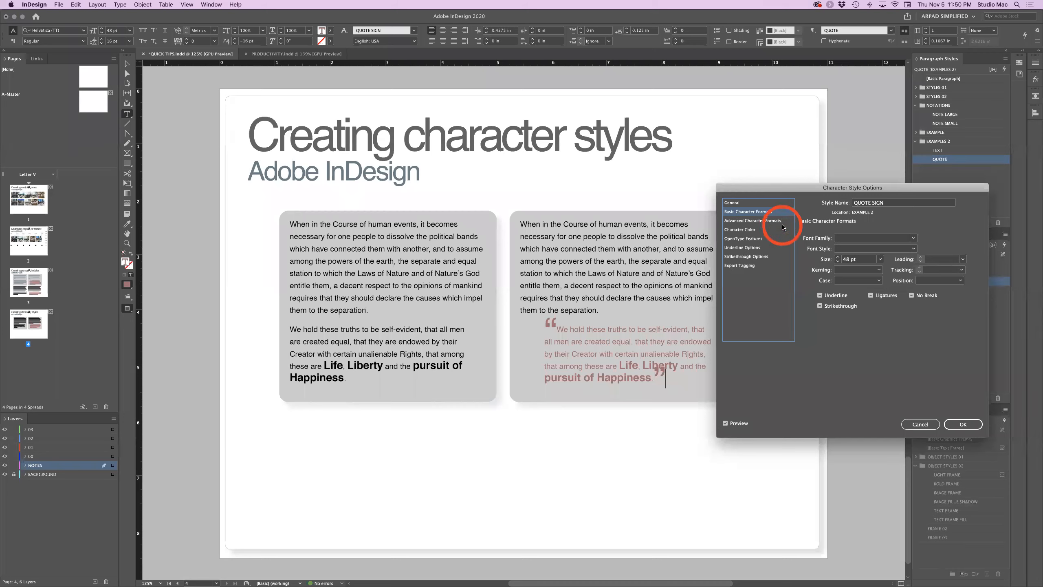
{"action": "left_click", "coordinate": [784, 222]}
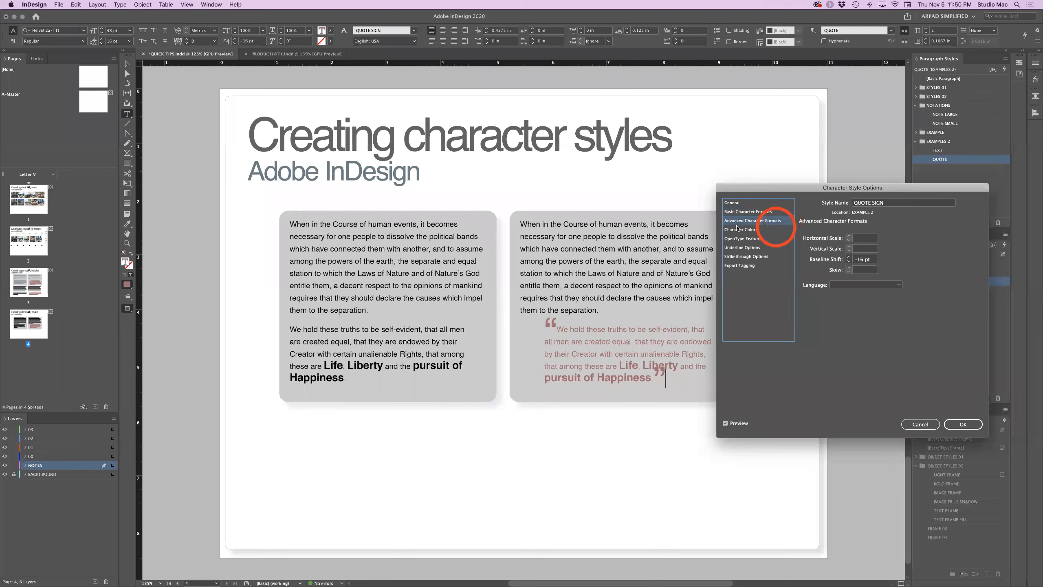
{"action": "left_click", "coordinate": [848, 262]}
{"action": "left_click", "coordinate": [848, 262]}
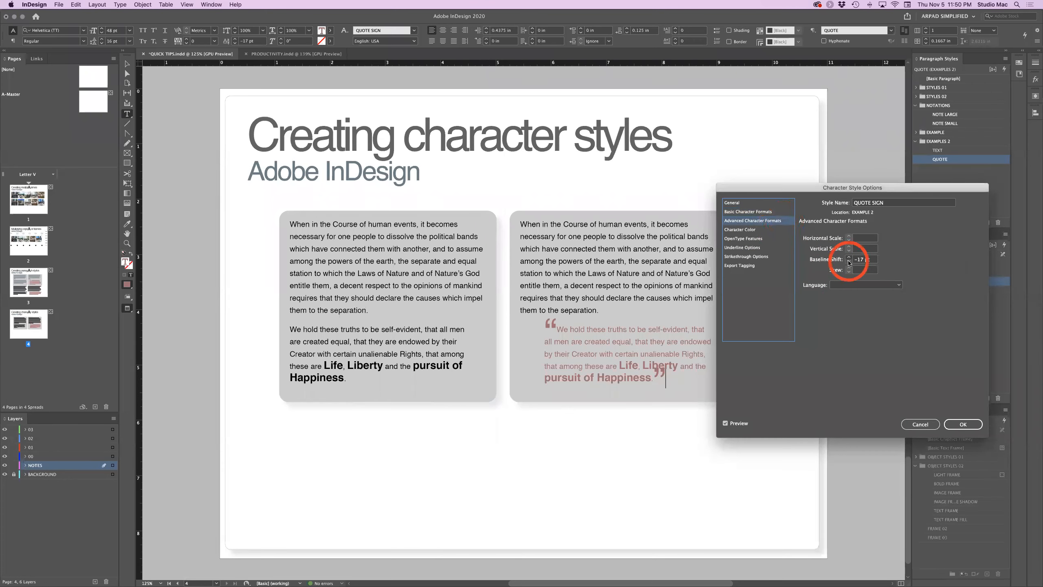
{"action": "left_click", "coordinate": [849, 262]}
{"action": "left_click", "coordinate": [849, 262]}
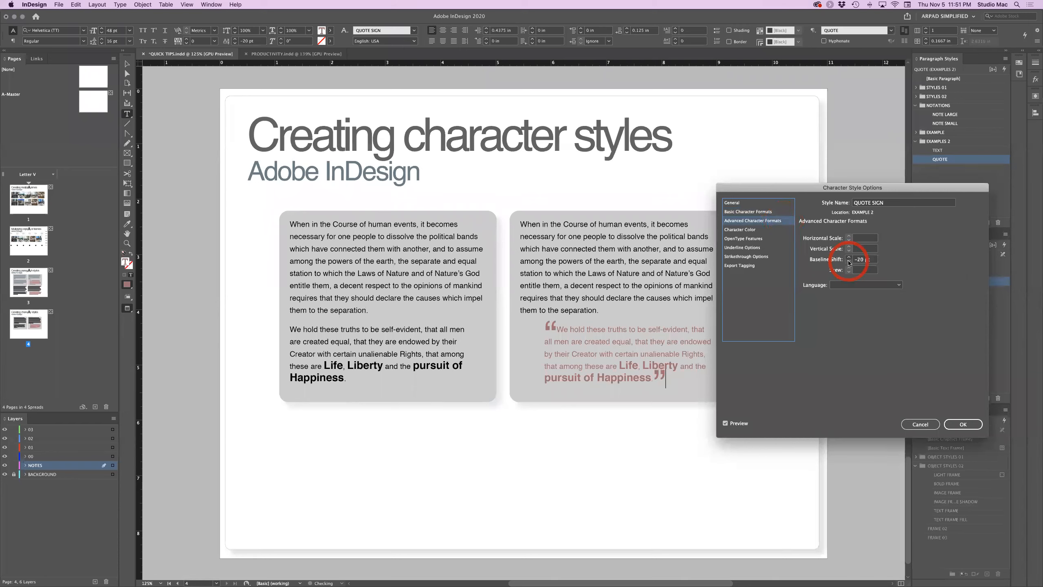
{"action": "left_click", "coordinate": [849, 262]}
{"action": "left_click", "coordinate": [849, 262]}
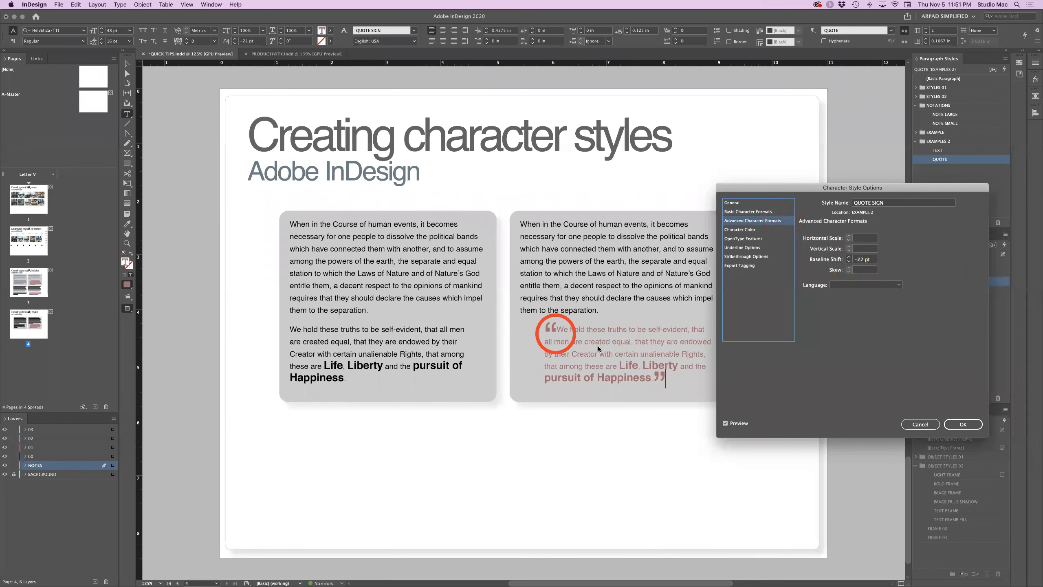
{"action": "left_click", "coordinate": [962, 424]}
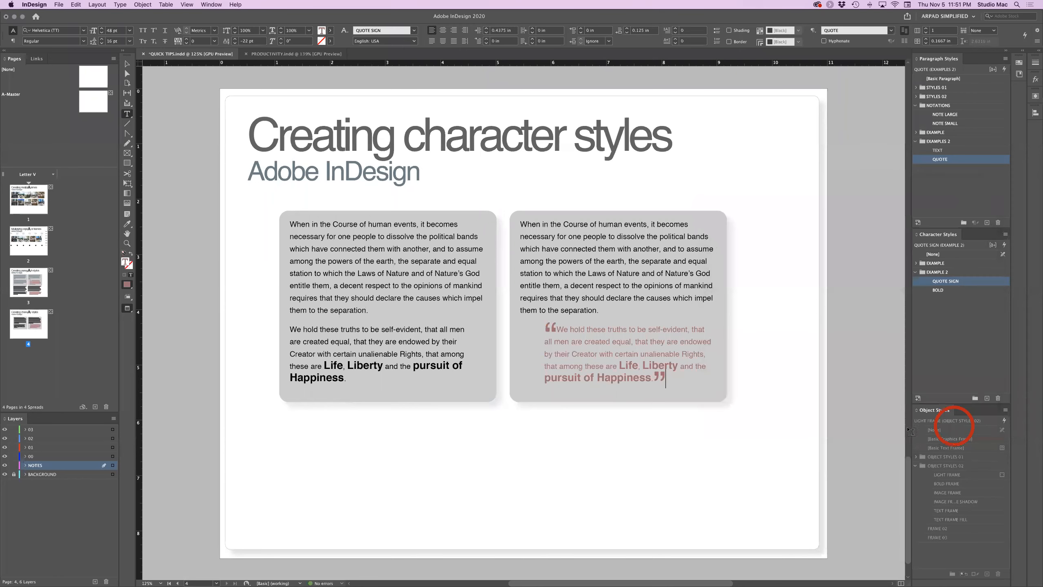
{"action": "left_click", "coordinate": [627, 424]}
{"action": "left_click", "coordinate": [621, 425]}
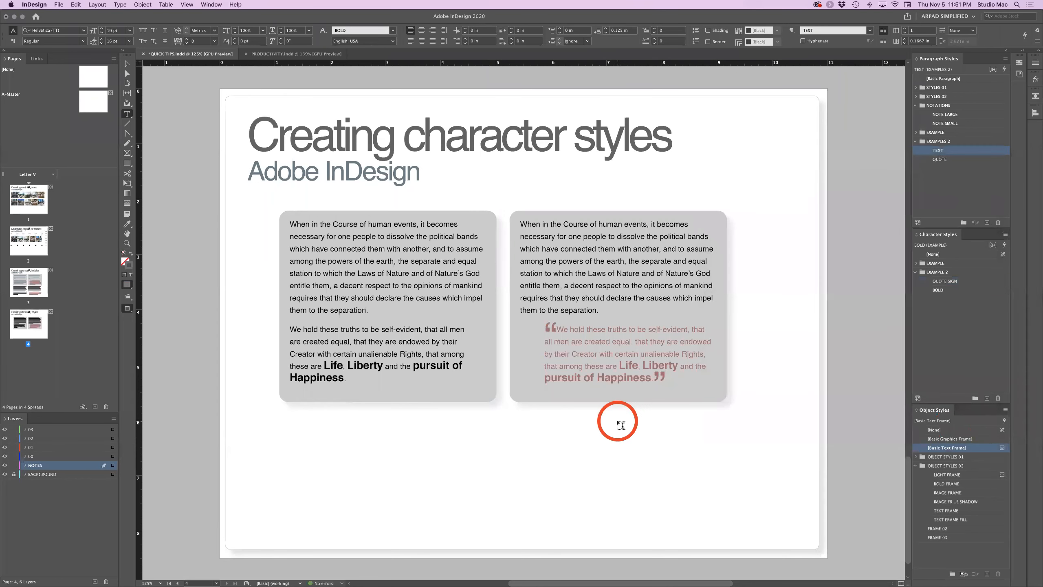